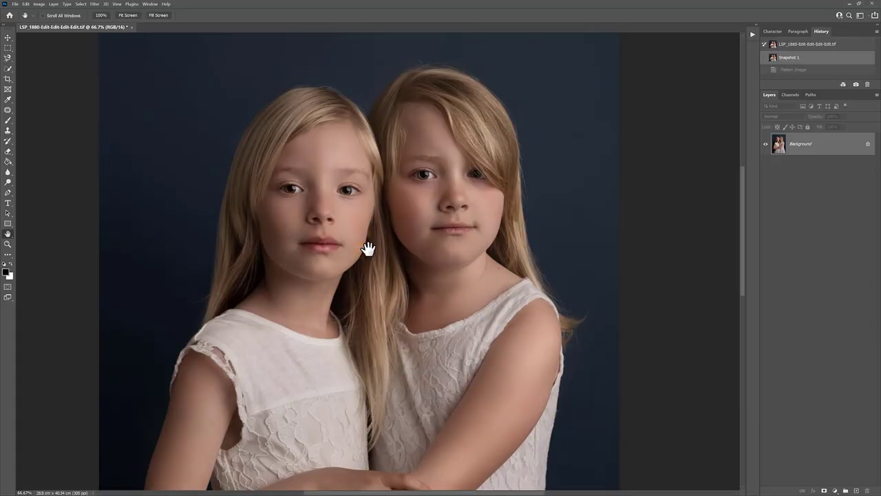
# Step: Zoom in on the left girl's eye, then pan across the nose, lips and both girls to inspect the soft detail
pyautogui.press('z')
pyautogui.moveTo(354, 191); pyautogui.dragTo(385, 212)
pyautogui.moveTo(309, 356); pyautogui.dragTo(389, 253)
pyautogui.moveTo(468, 227); pyautogui.dragTo(429, 250)
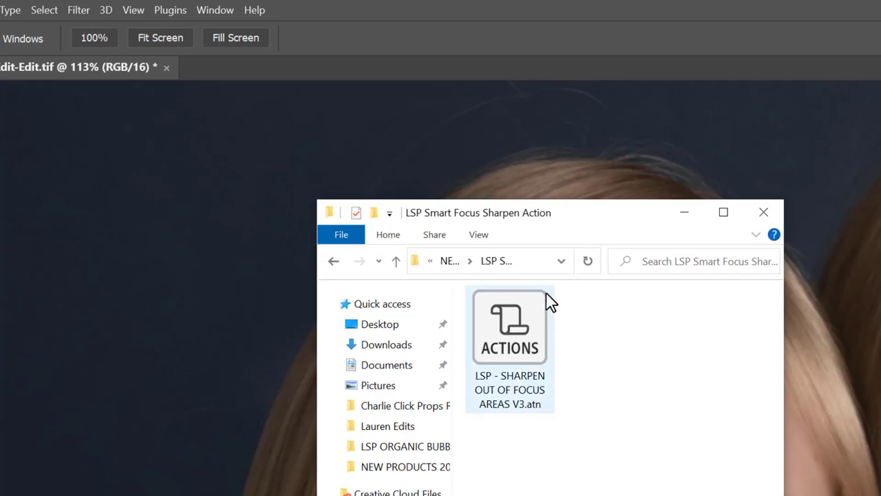
# Step: Load 'LSP - SHARPEN OUT OF FOCUS AREAS V3.atn' into Photoshop from the folder
pyautogui.doubleClick(526, 347)
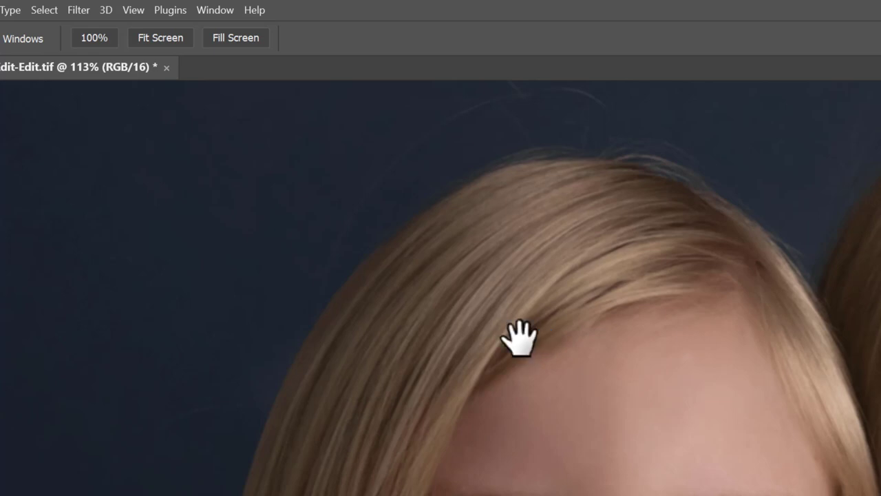
# Step: Show the Actions panel widened to full names, in plain list view rather than Button Mode
pyautogui.click(213, 10)
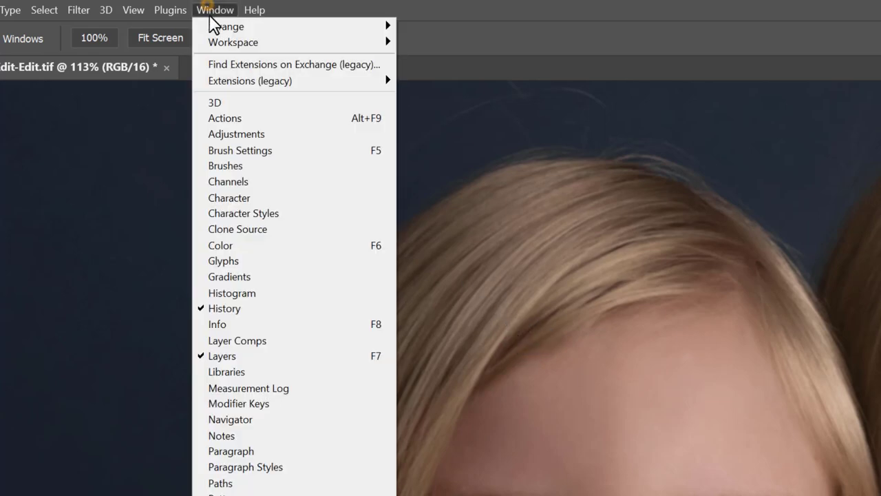
pyautogui.click(228, 118)
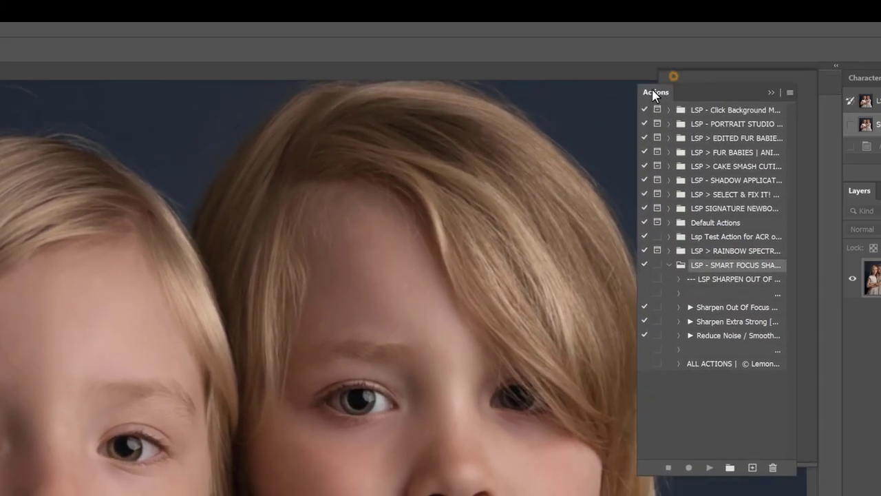
pyautogui.moveTo(655, 94); pyautogui.dragTo(586, 102)
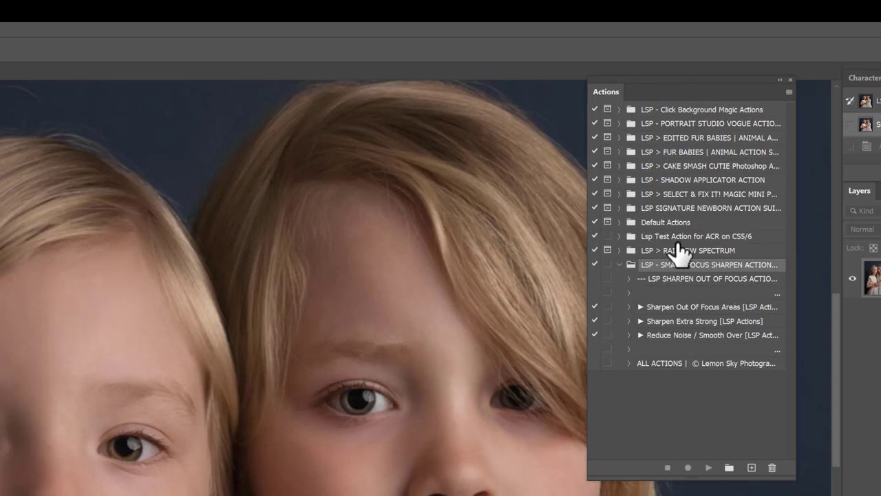
pyautogui.click(790, 92)
pyautogui.click(809, 95)
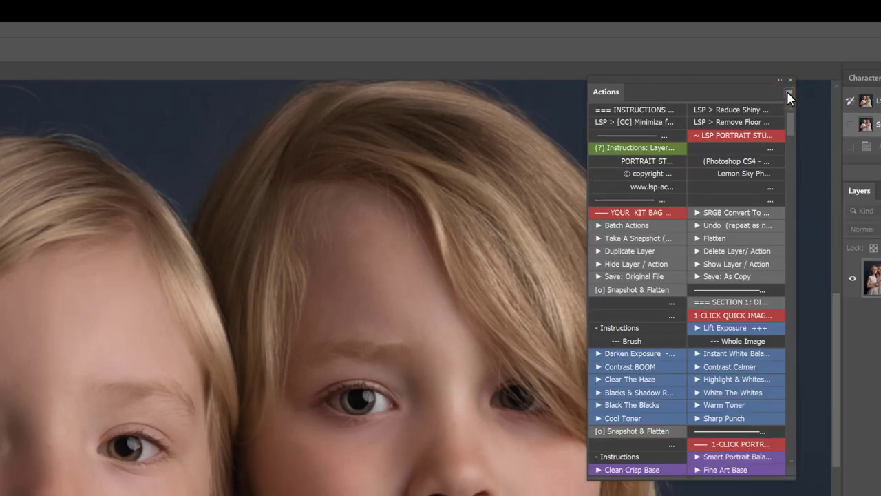
pyautogui.click(789, 91)
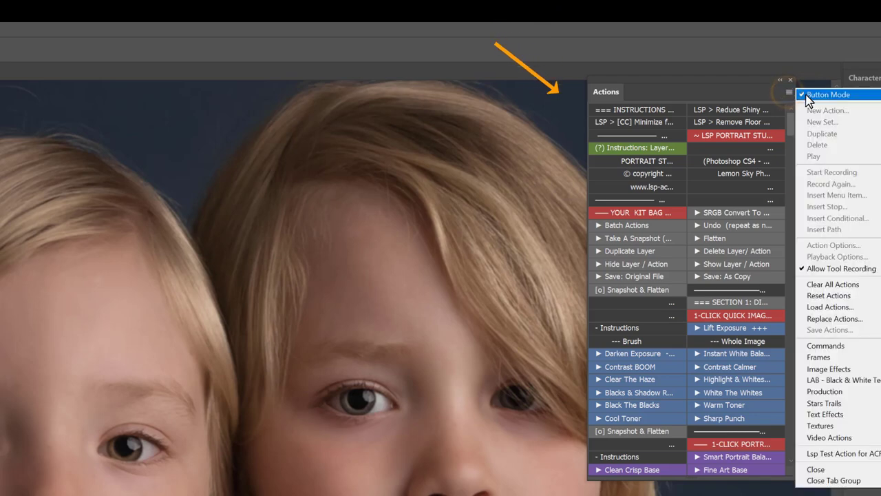
pyautogui.click(809, 97)
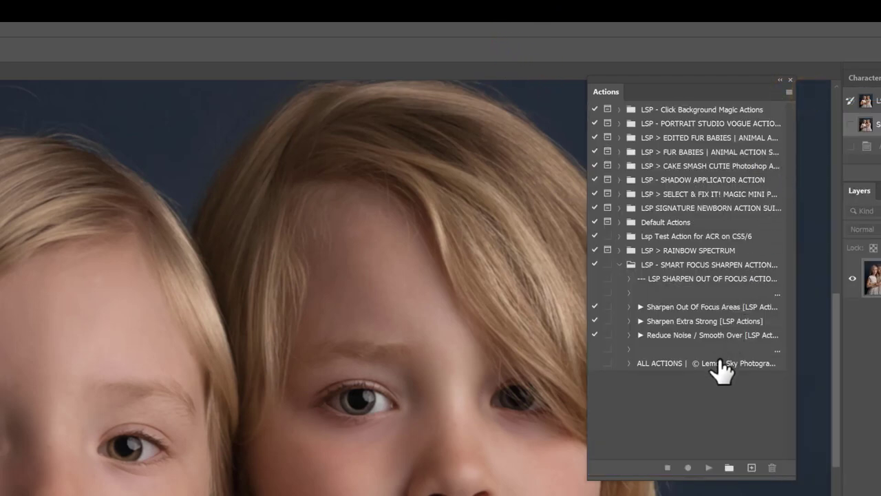
# Step: Move the Smart Focus Sharpen set to the top, expanded to show its three actions
pyautogui.click(671, 264)
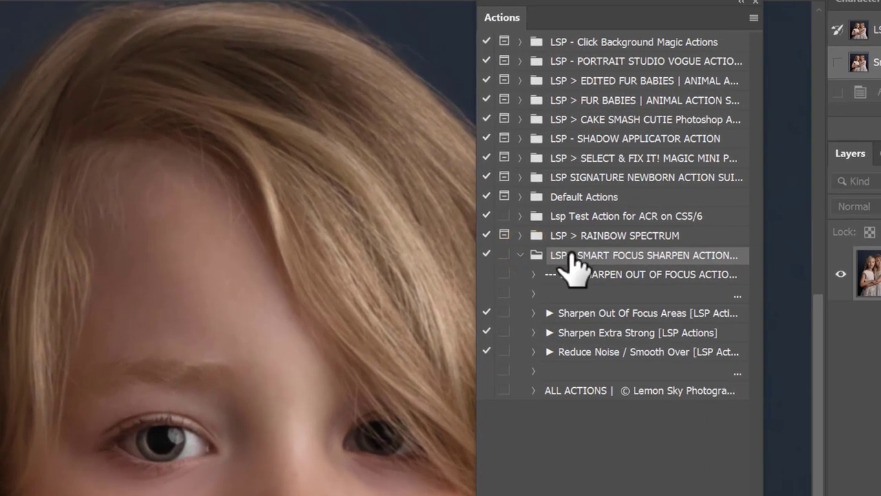
pyautogui.moveTo(573, 265); pyautogui.dragTo(555, 35)
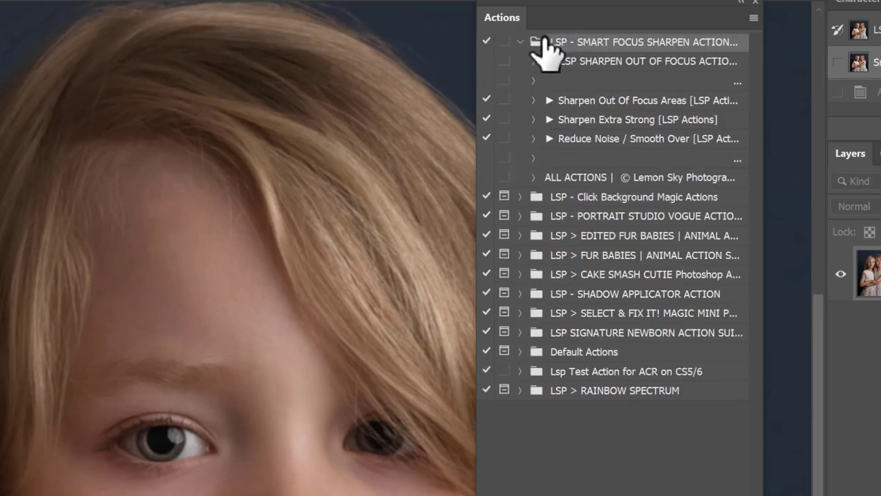
pyautogui.click(520, 42)
pyautogui.click(520, 41)
pyautogui.click(520, 42)
pyautogui.click(520, 42)
pyautogui.click(571, 99)
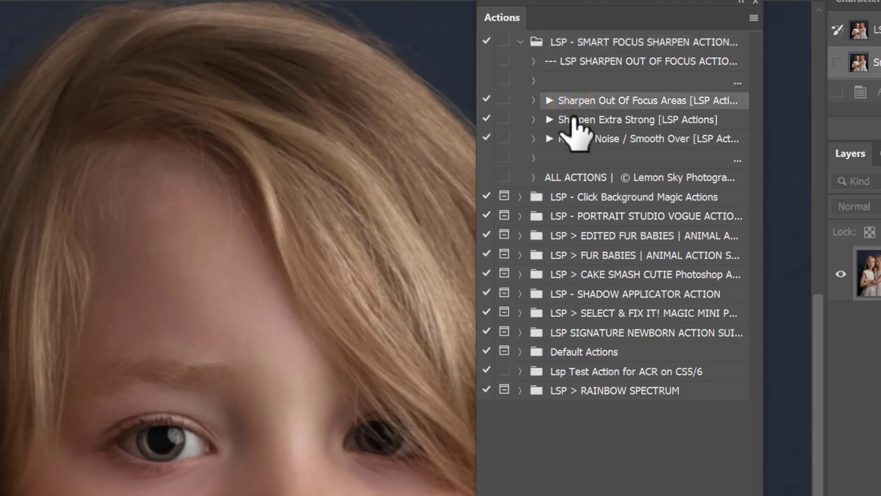
pyautogui.click(573, 118)
pyautogui.click(591, 140)
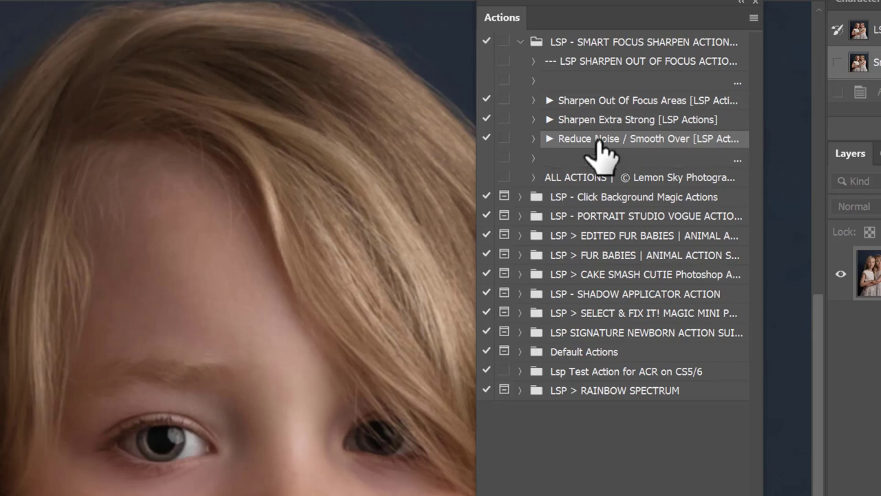
pyautogui.click(641, 42)
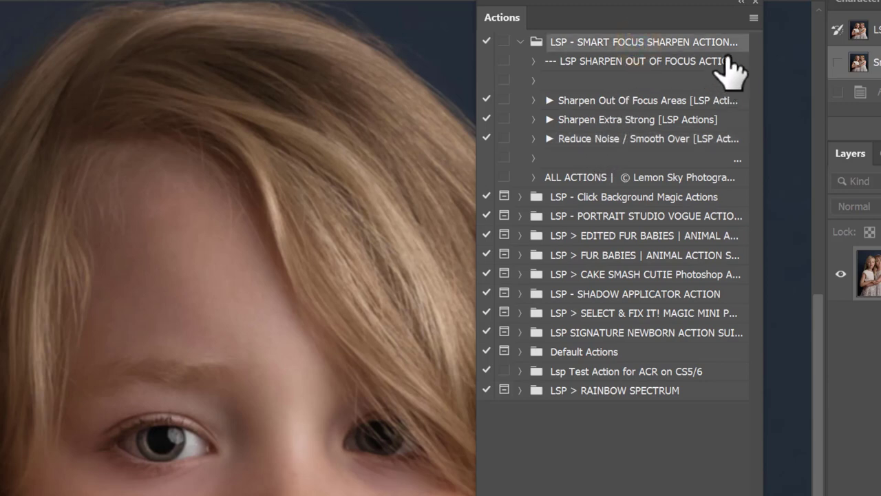
# Step: Switch Actions to Button Mode as a compact floating panel holding only the three sharpen buttons
pyautogui.click(753, 19)
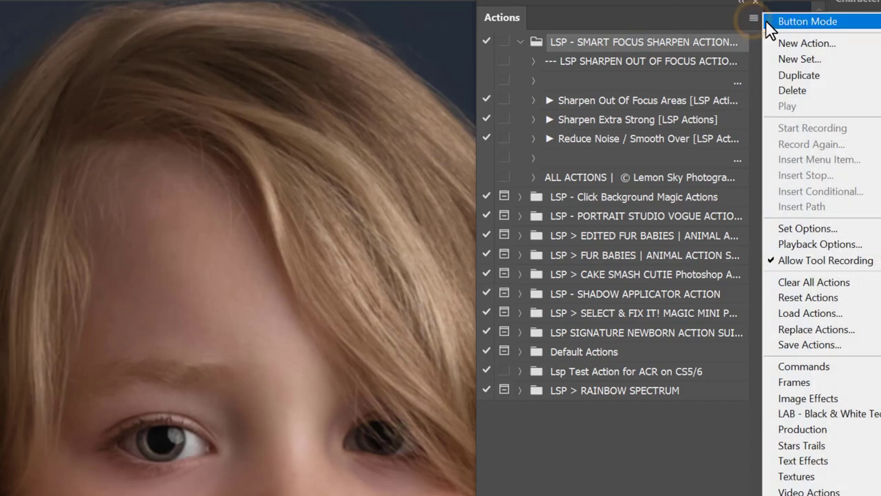
pyautogui.click(774, 21)
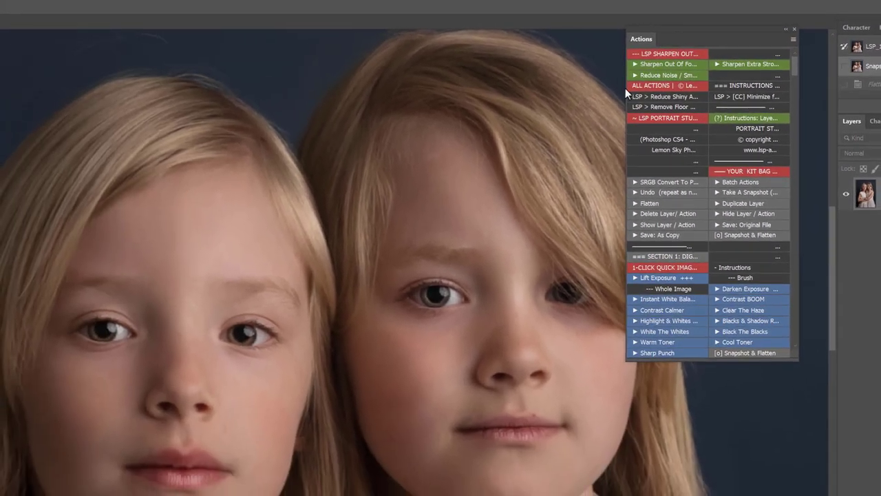
pyautogui.moveTo(529, 96); pyautogui.dragTo(413, 89)
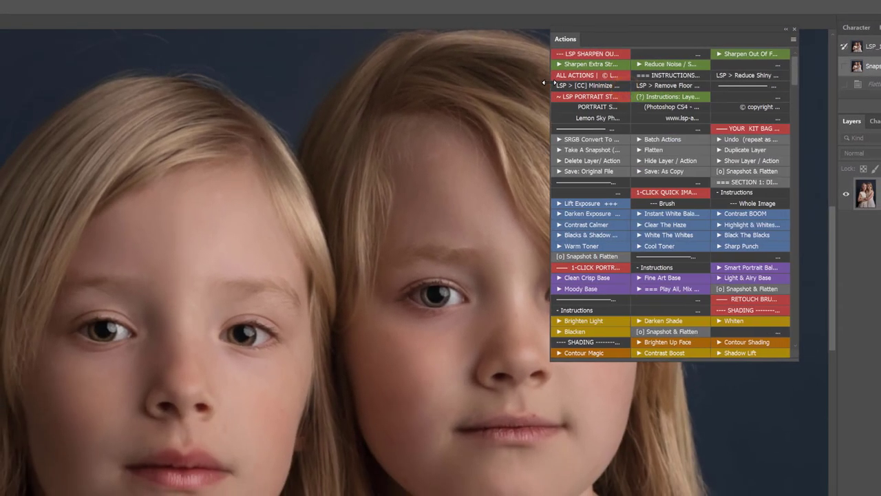
pyautogui.moveTo(545, 83); pyautogui.dragTo(672, 80)
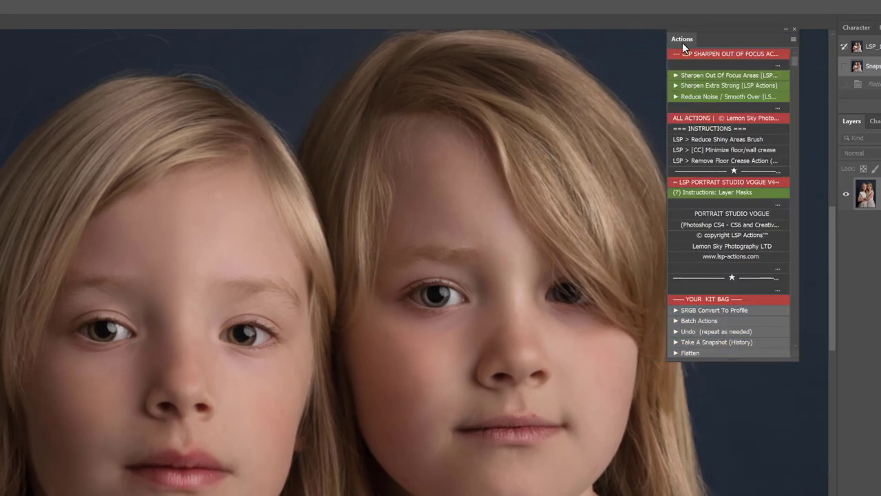
pyautogui.moveTo(683, 41); pyautogui.dragTo(718, 46)
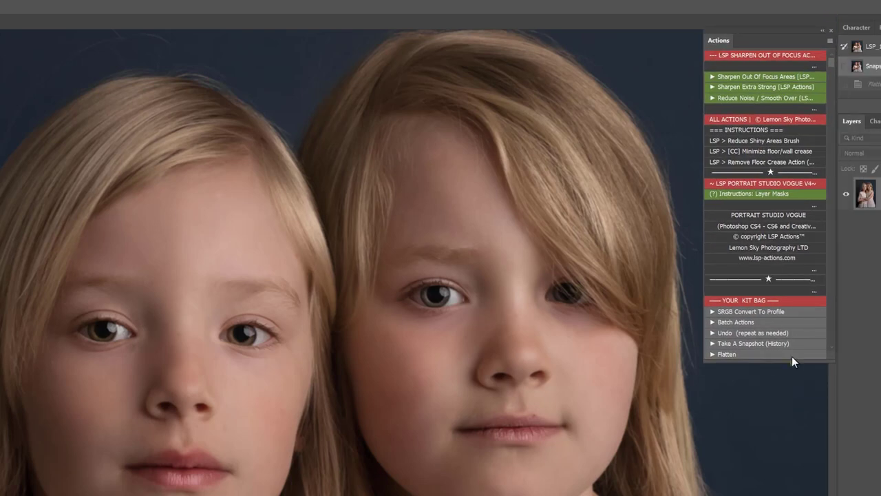
pyautogui.moveTo(793, 352); pyautogui.dragTo(780, 130)
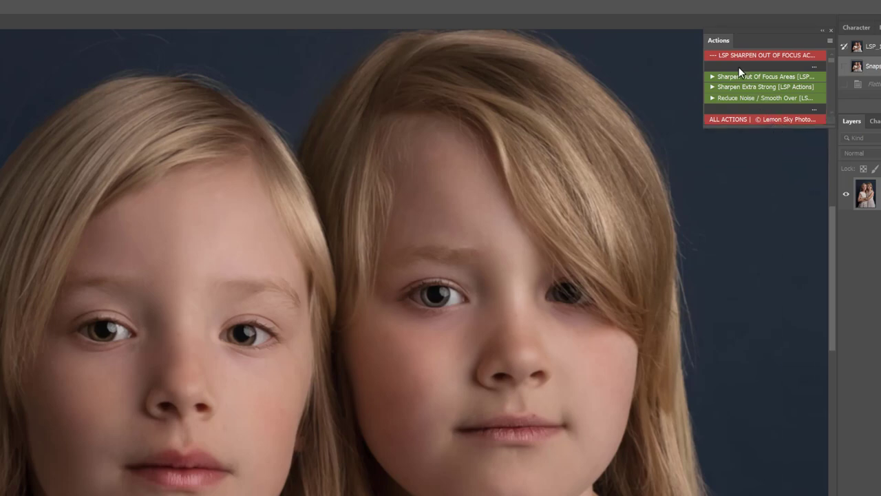
pyautogui.moveTo(721, 43); pyautogui.dragTo(697, 60)
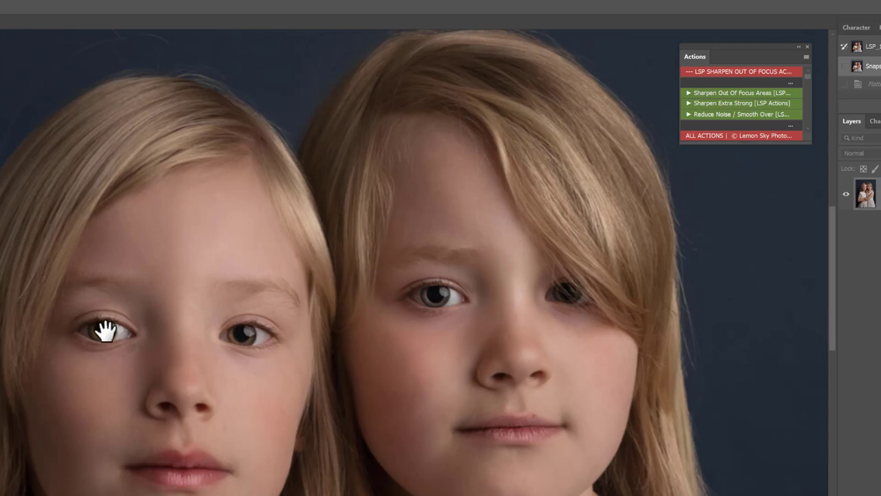
# Step: Zoom into the face and run the Sharpen Out Of Focus Areas action
pyautogui.scroll(1, 196, 320)
pyautogui.scroll(4, 196, 321)
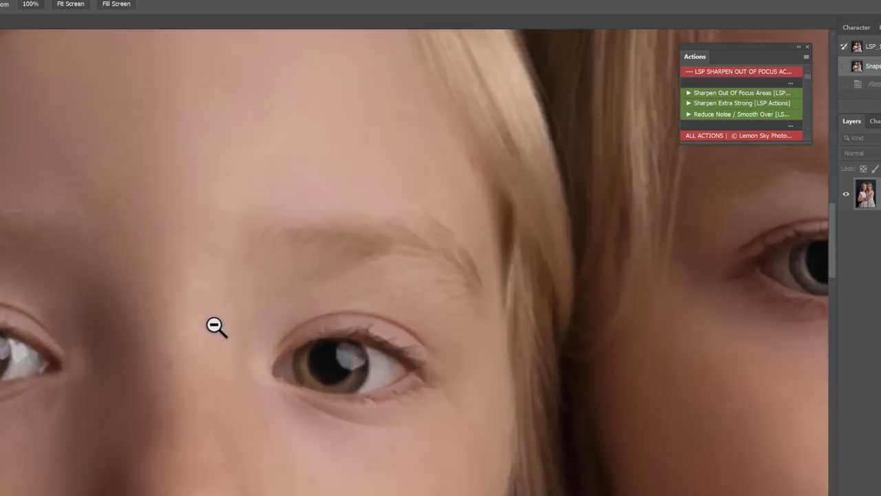
pyautogui.scroll(-1, 214, 328)
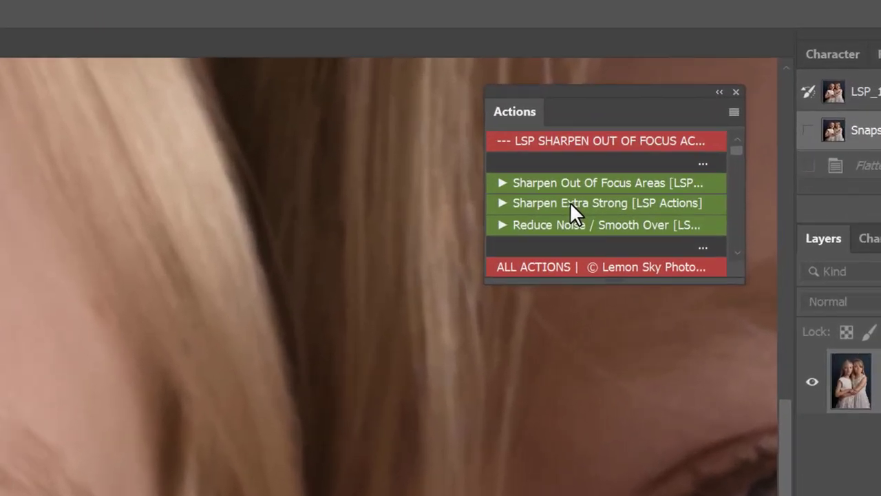
pyautogui.click(563, 182)
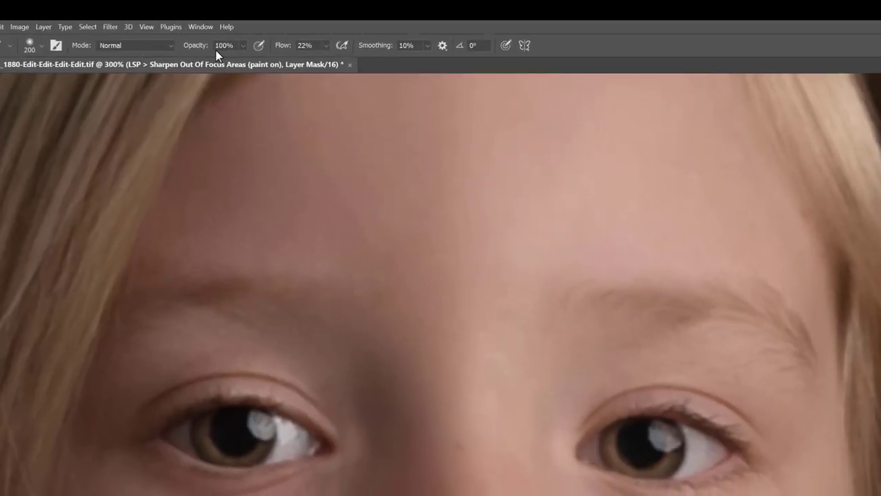
# Step: Set brush flow to 30%, zoom out to view more of the portrait, and select the Brush tool
pyautogui.click(304, 46)
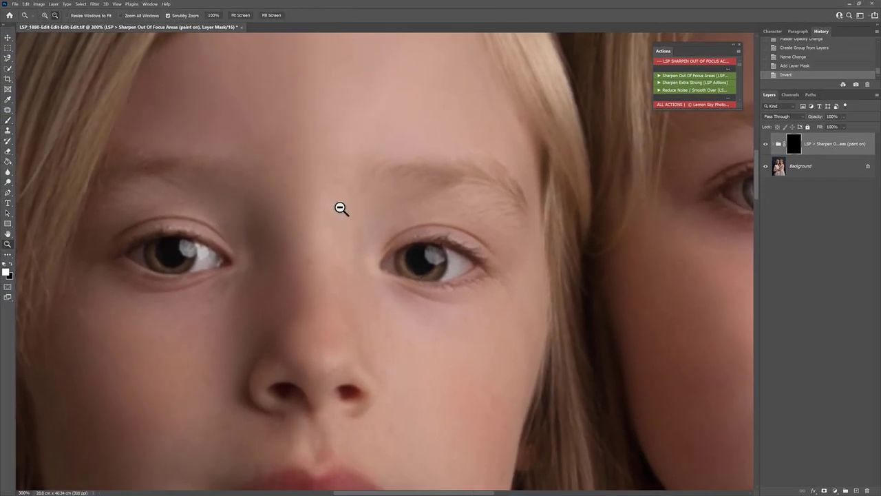
pyautogui.press('z')
pyautogui.keyDown('alt'); pyautogui.click(340, 206); pyautogui.keyUp('alt')
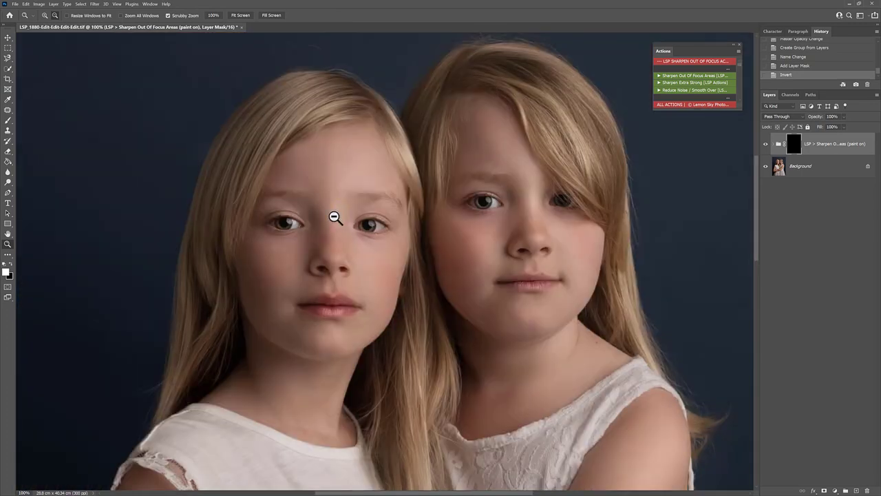
pyautogui.press('b')
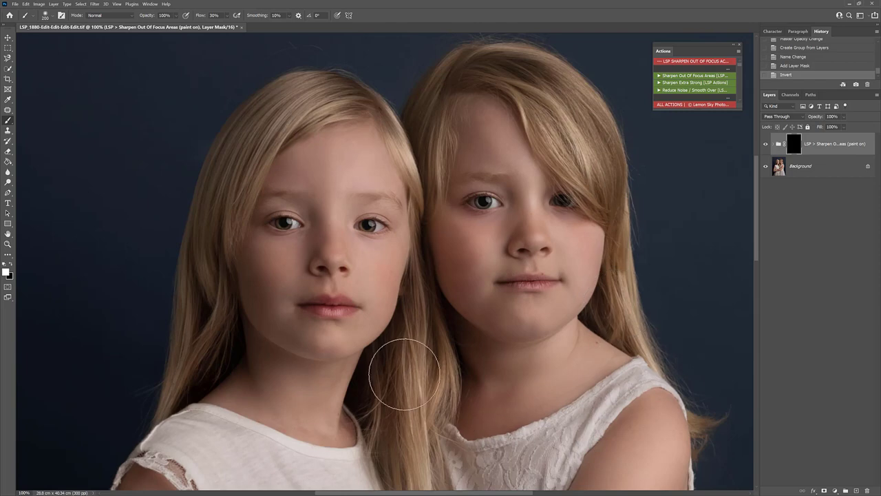
pyautogui.moveTo(256, 213)
pyautogui.mouseDown()
pyautogui.moveTo(285, 226)
pyautogui.moveTo(279, 186)
pyautogui.moveTo(340, 190)
pyautogui.mouseUp()
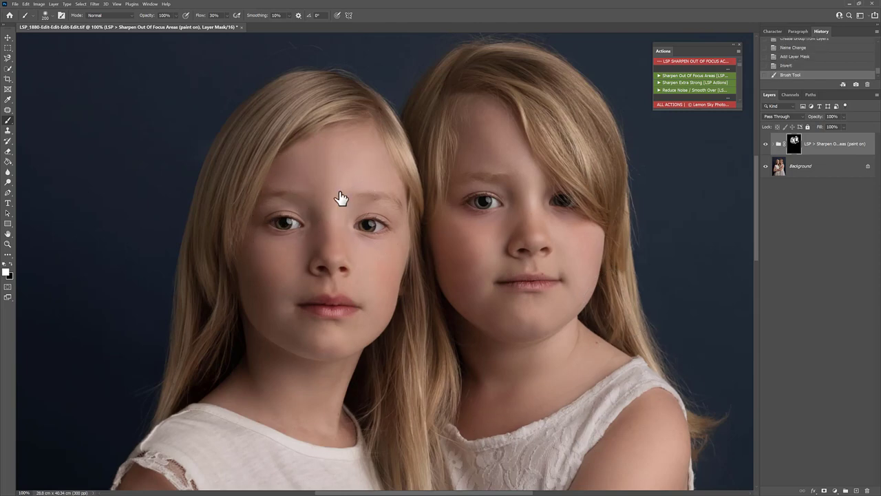
pyautogui.press('z')
pyautogui.scroll(2, 336, 223)
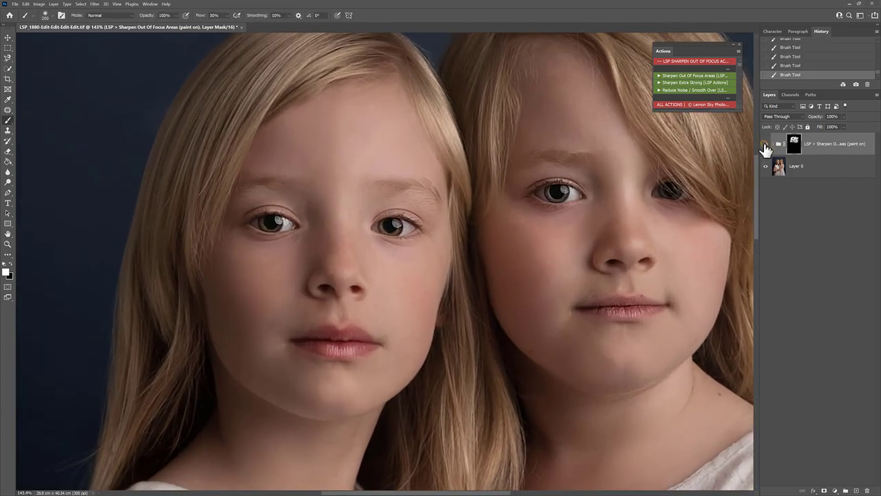
pyautogui.click(766, 144)
pyautogui.click(765, 145)
pyautogui.click(765, 145)
pyautogui.click(765, 146)
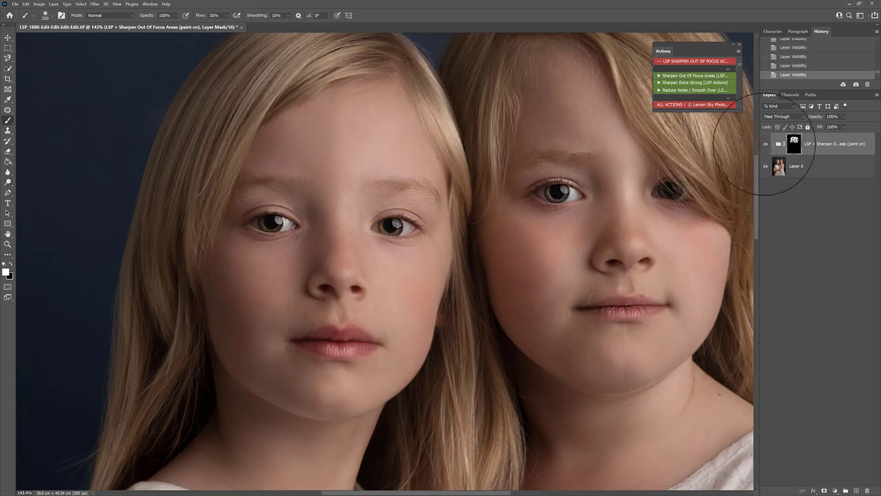
pyautogui.press('z')
pyautogui.moveTo(400, 232); pyautogui.dragTo(407, 235)
pyautogui.click(765, 146)
pyautogui.click(765, 145)
pyautogui.click(766, 146)
pyautogui.click(767, 145)
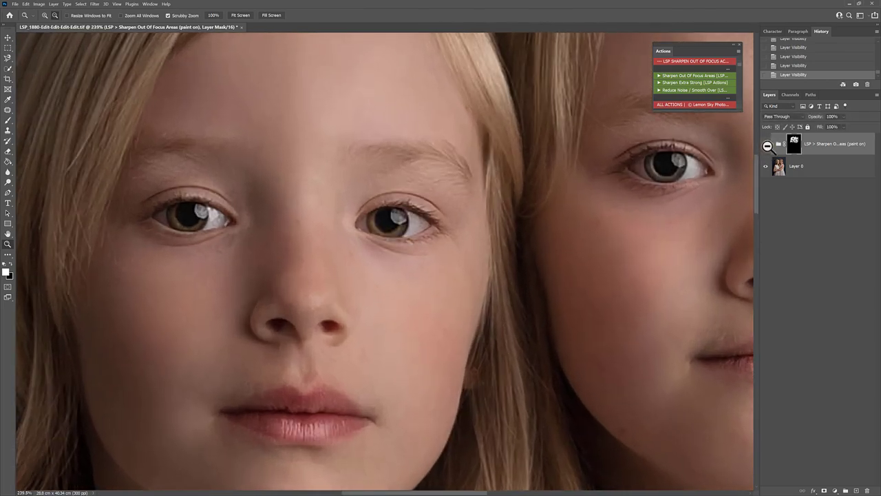
pyautogui.click(766, 147)
pyautogui.click(766, 145)
pyautogui.click(766, 146)
pyautogui.click(766, 146)
pyautogui.moveTo(528, 298); pyautogui.dragTo(480, 271)
pyautogui.press('h')
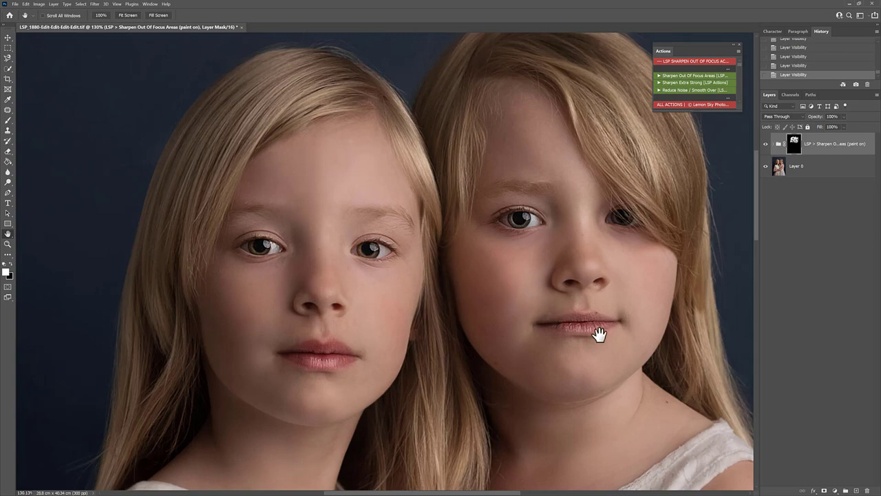
pyautogui.moveTo(514, 319); pyautogui.dragTo(438, 277)
pyautogui.press('z')
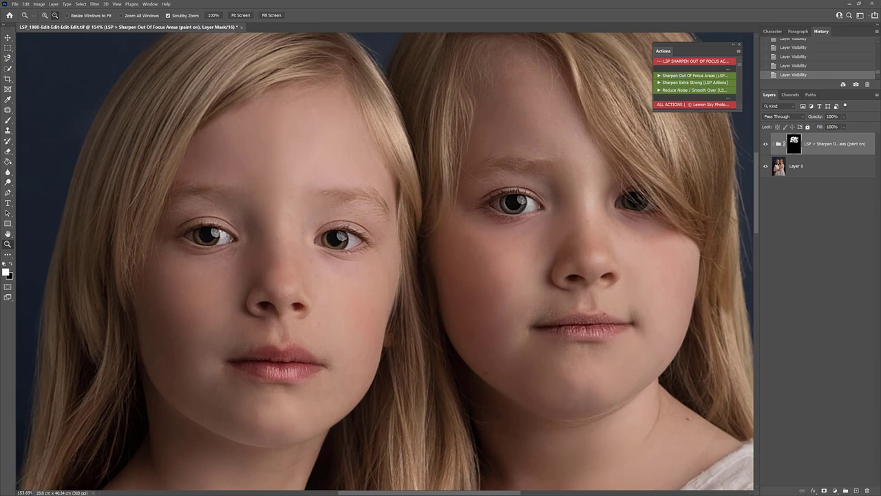
pyautogui.hotkey('alt', 'Tab')
# Step: Bring the Charlie Click Props Raws window over the portrait and open 032A9136.CR2
pyautogui.moveTo(172, 83); pyautogui.dragTo(219, 89)
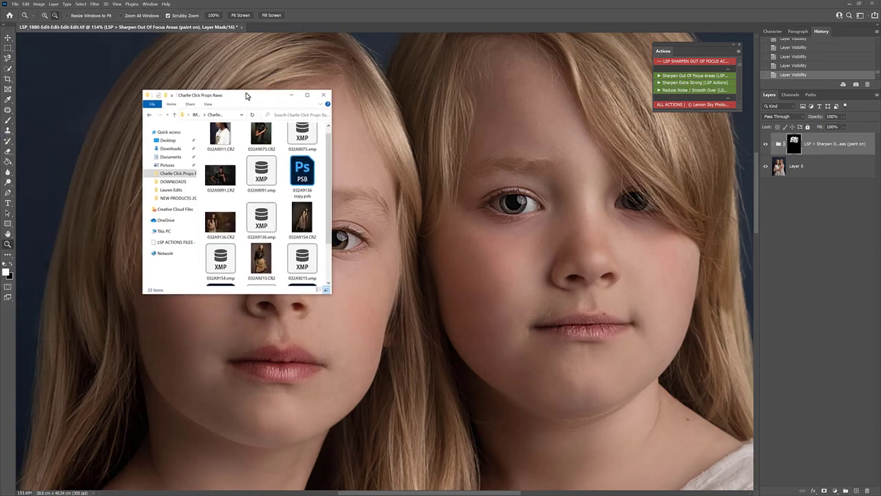
pyautogui.doubleClick(217, 221)
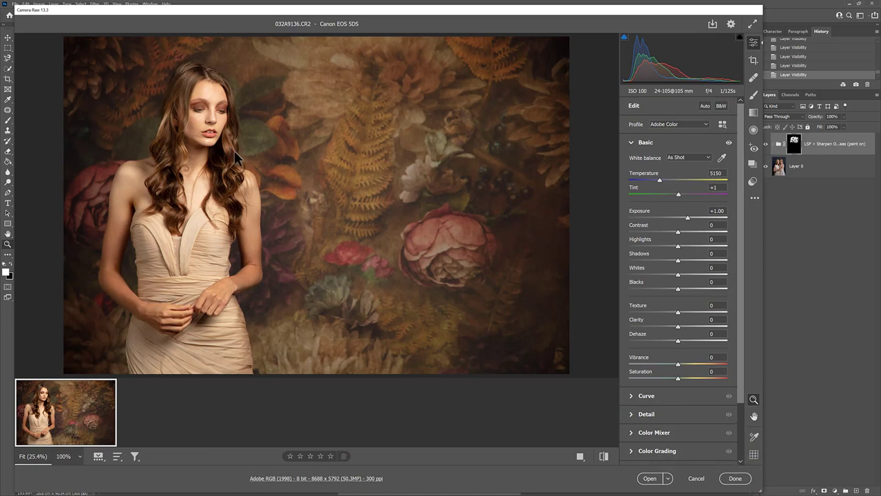
# Step: Lower the exposure to +0.85 and send the photo to Photoshop
pyautogui.click(686, 217)
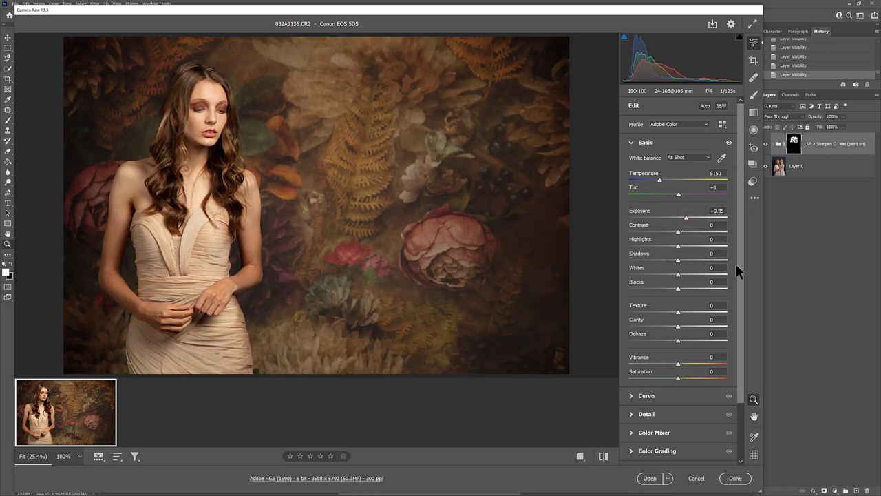
pyautogui.moveTo(739, 272); pyautogui.dragTo(740, 233)
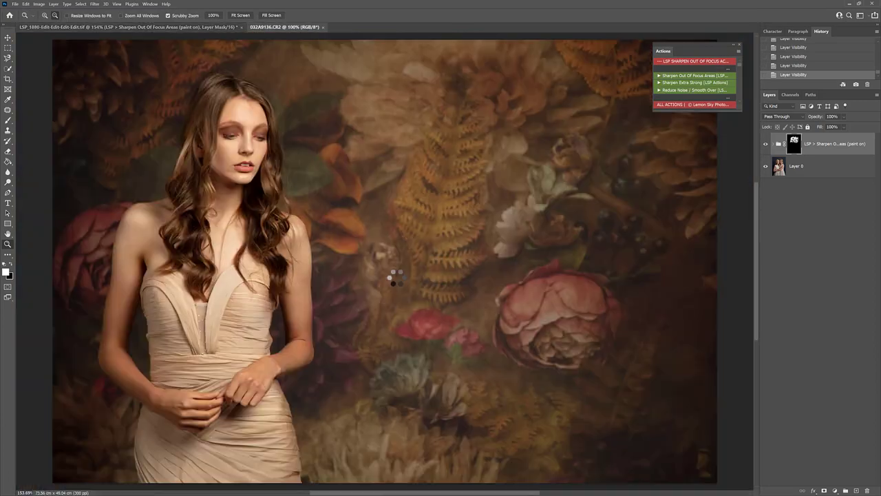
pyautogui.scroll(10, 260, 154)
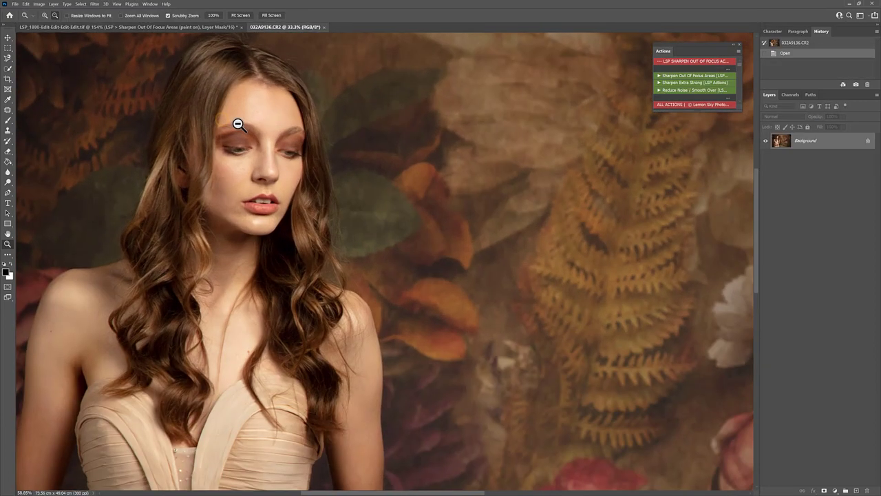
pyautogui.scroll(2, 251, 139)
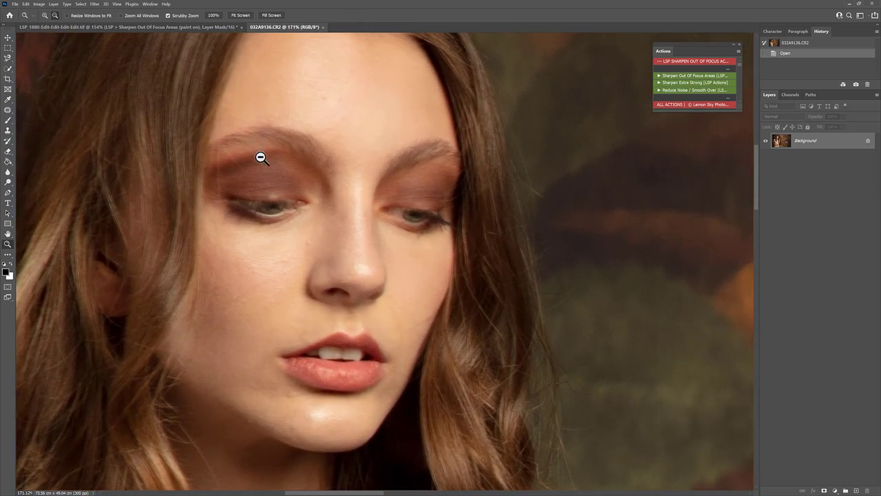
pyautogui.scroll(6, 328, 291)
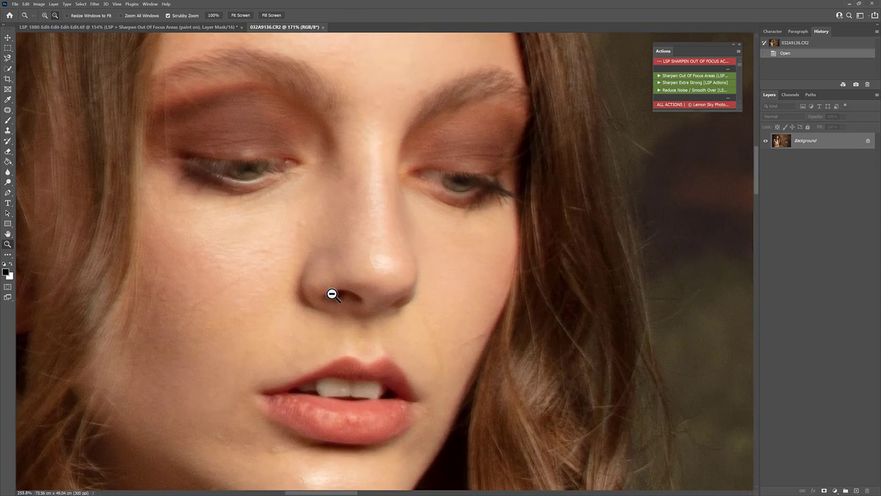
pyautogui.scroll(-6, 334, 295)
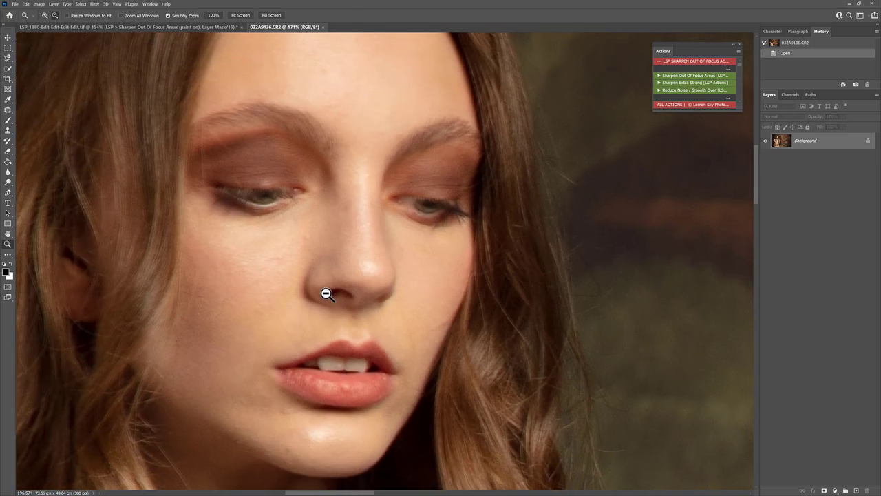
# Step: Run Sharpen Extra Strong on the woman's portrait, moving the progress box out of the way
pyautogui.scroll(-1, 323, 294)
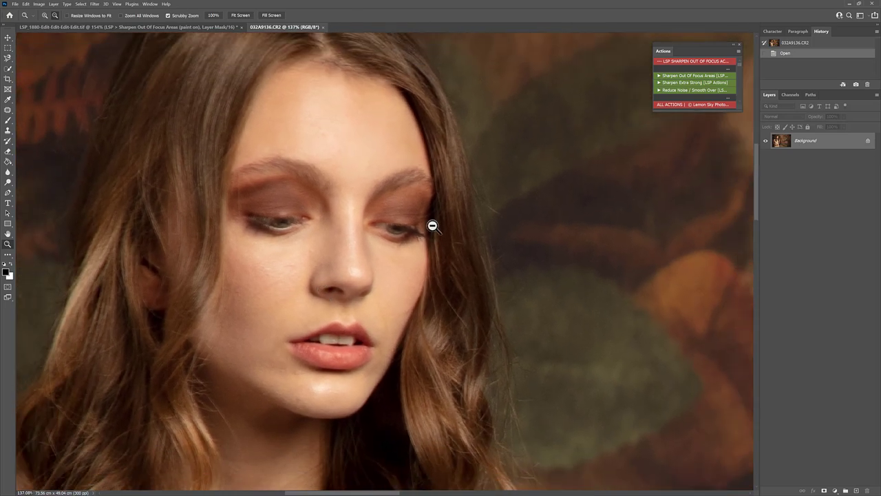
pyautogui.click(669, 83)
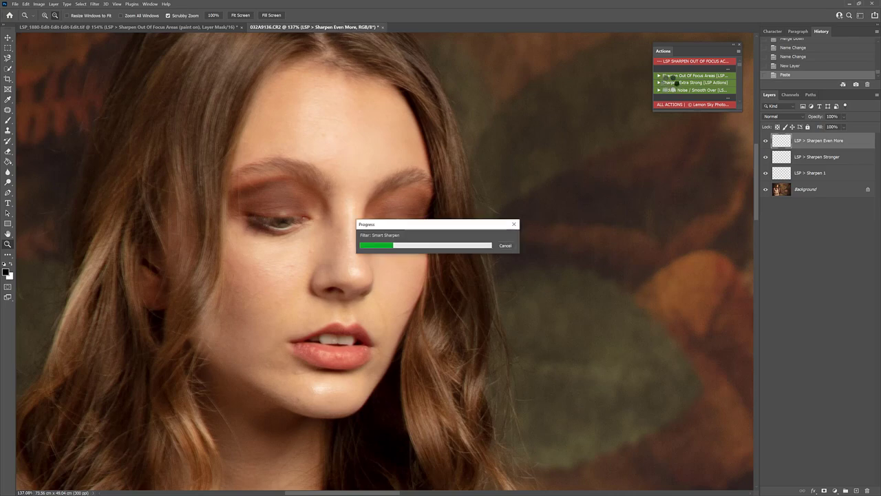
pyautogui.moveTo(471, 222); pyautogui.dragTo(682, 129)
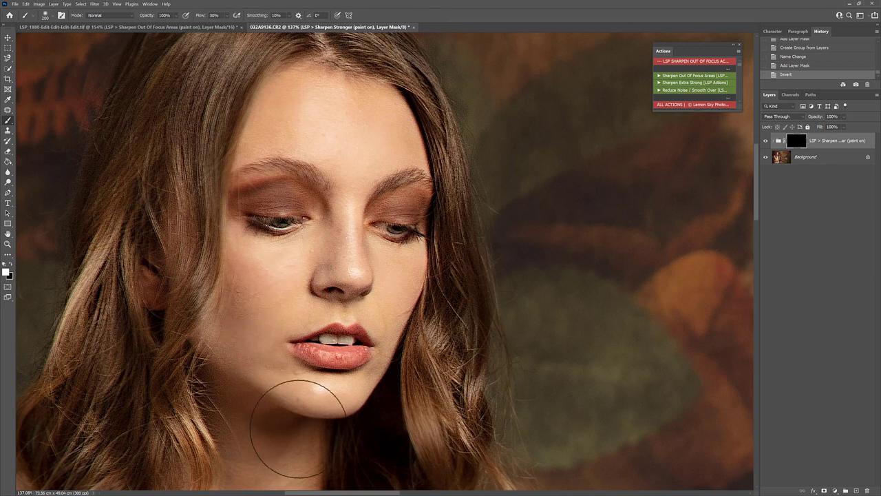
# Step: Paint sharpening onto the chin, neck and face, enlarging the brush to 300
pyautogui.moveTo(396, 356); pyautogui.dragTo(358, 357)
pyautogui.scroll(-5, 354, 355)
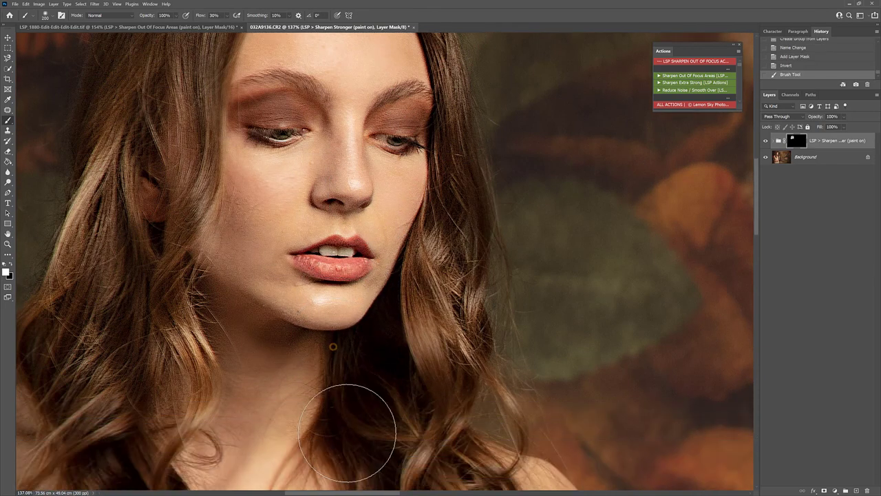
pyautogui.moveTo(346, 431); pyautogui.dragTo(368, 354)
pyautogui.scroll(-1, 368, 354)
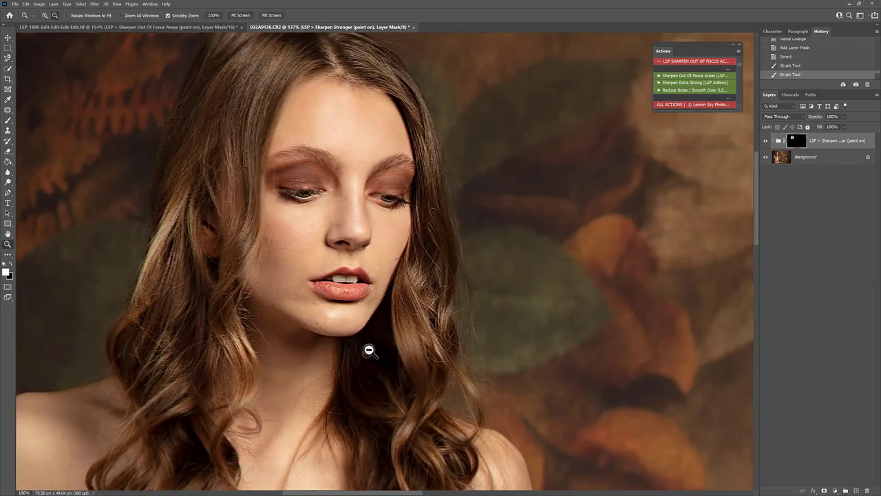
pyautogui.scroll(-1, 416, 281)
pyautogui.moveTo(423, 255)
pyautogui.mouseDown()
pyautogui.moveTo(424, 428)
pyautogui.moveTo(372, 427)
pyautogui.moveTo(383, 379)
pyautogui.mouseUp()
pyautogui.press(']')
pyautogui.press(']')
pyautogui.moveTo(435, 328); pyautogui.dragTo(362, 389)
# Step: With a 500 brush, paint sharpening up the hair on the left, then zoom in around the nose
pyautogui.scroll(-2, 361, 389)
pyautogui.press(']')
pyautogui.press(']')
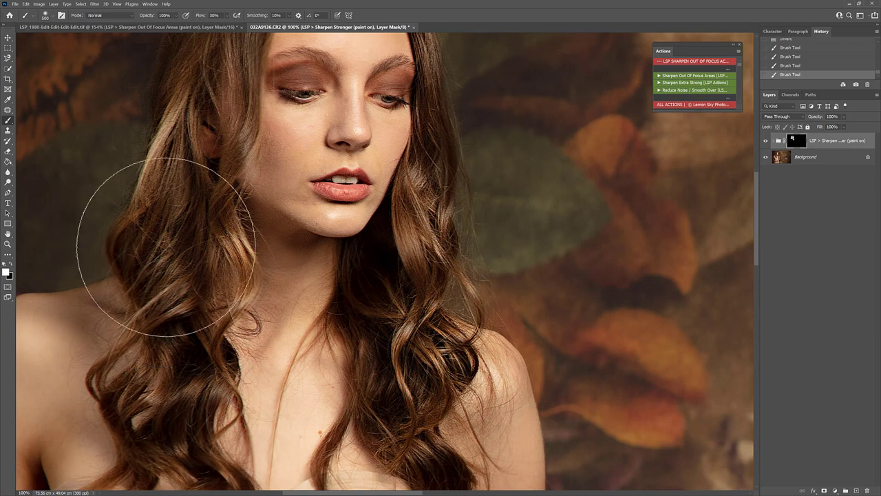
pyautogui.moveTo(190, 238); pyautogui.dragTo(216, 59)
pyautogui.scroll(3, 206, 104)
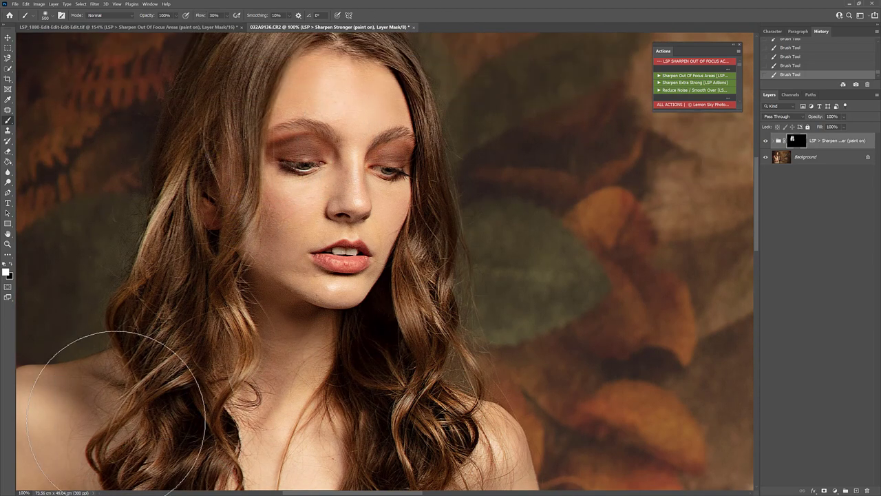
pyautogui.press('z')
pyautogui.moveTo(338, 188); pyautogui.dragTo(343, 185)
pyautogui.click(766, 140)
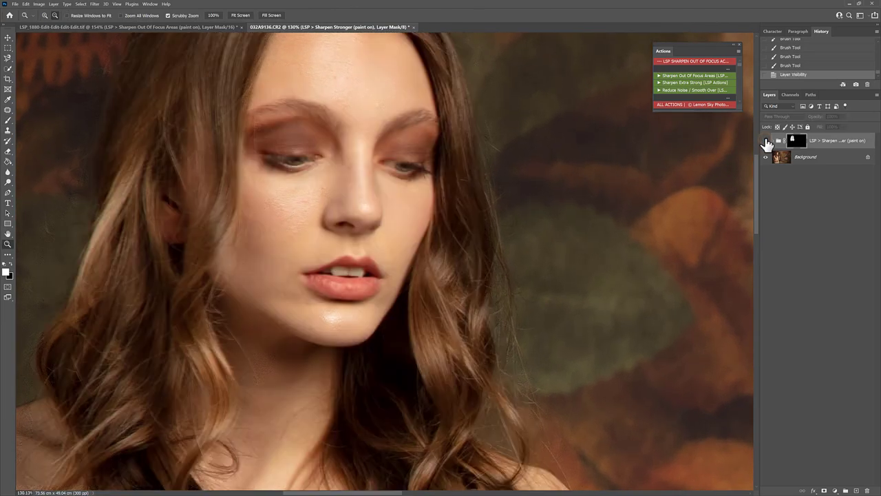
pyautogui.click(766, 141)
pyautogui.click(766, 140)
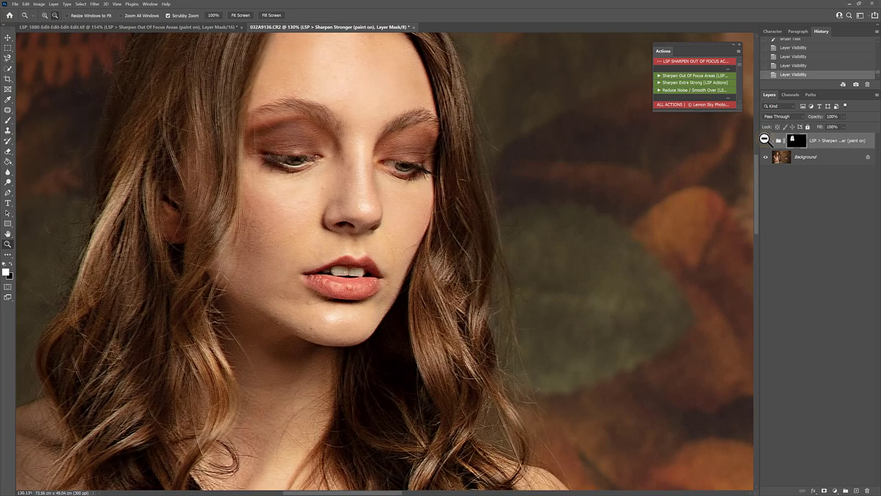
pyautogui.moveTo(405, 171); pyautogui.dragTo(406, 207)
pyautogui.press('b')
pyautogui.rightClick(457, 221)
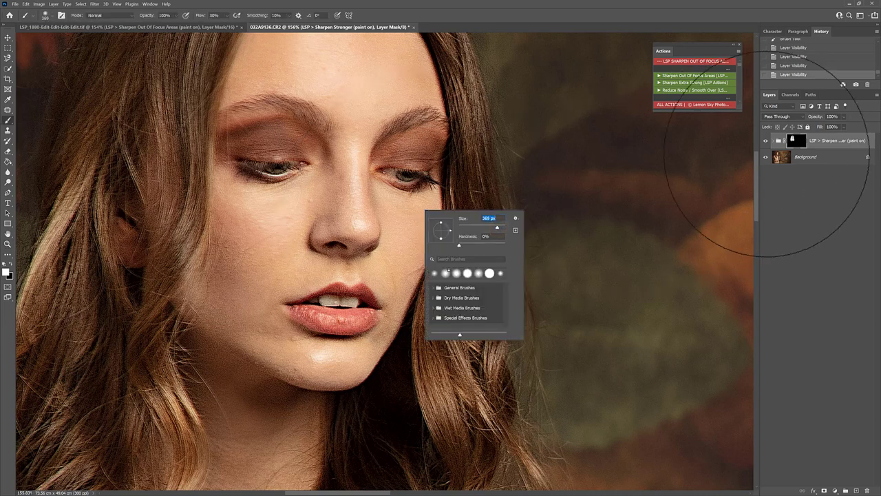
pyautogui.click(796, 141)
pyautogui.click(796, 141)
pyautogui.press('x')
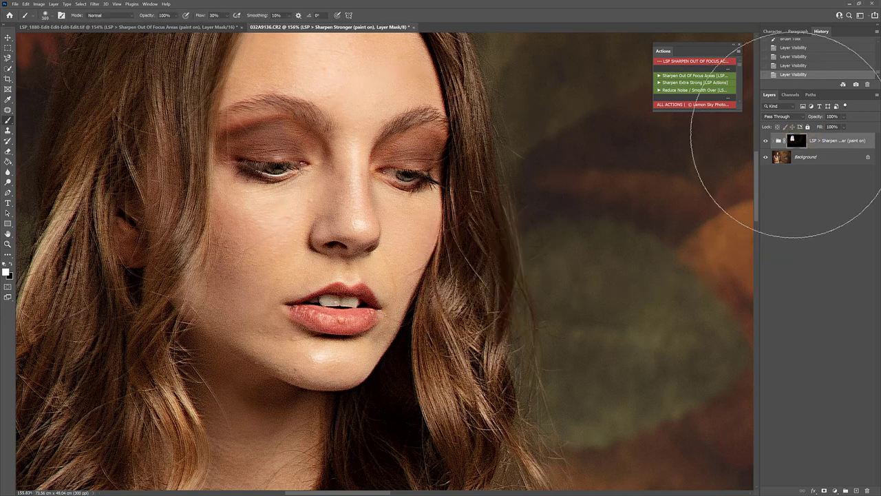
# Step: Run the LSP Reduce Noise / Smooth Over action to add a black-masked noise-reduction layer
pyautogui.click(680, 90)
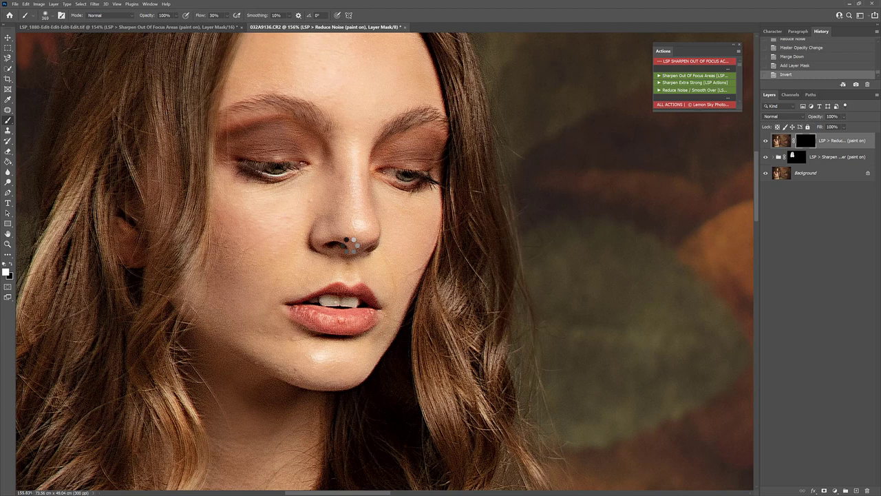
# Step: Paint noise reduction onto the face and chin with a 174 px brush
pyautogui.rightClick(384, 235)
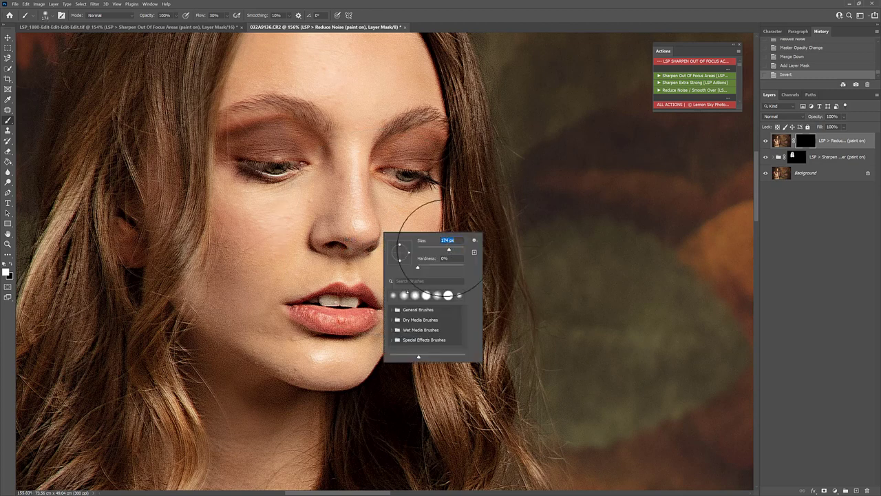
pyautogui.click(365, 215)
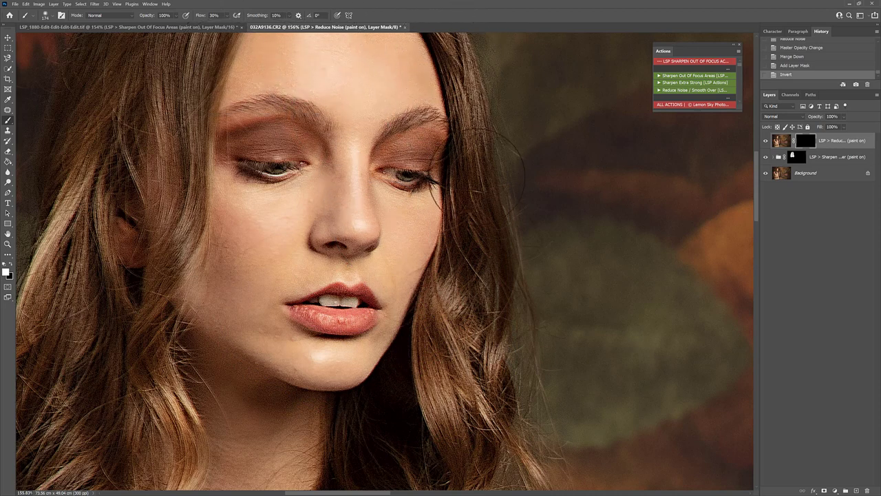
pyautogui.click(394, 268)
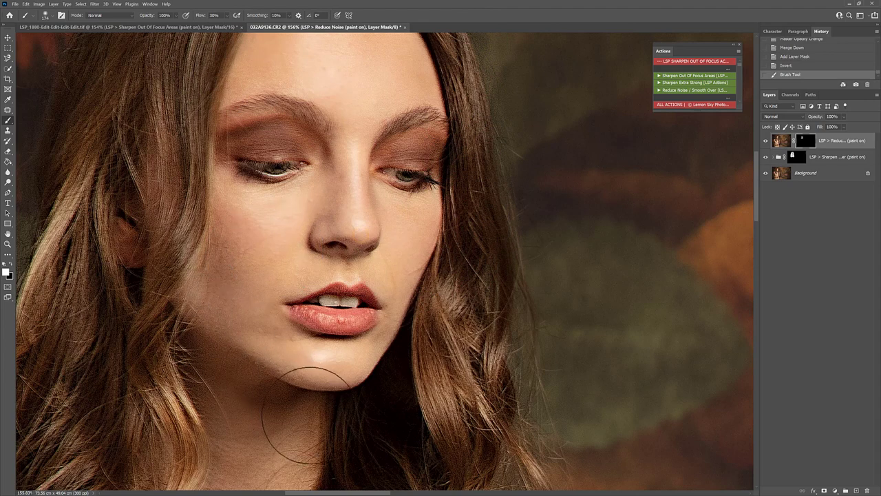
pyautogui.click(217, 201)
# Step: Paint noise reduction across both eyelids
pyautogui.rightClick(269, 235)
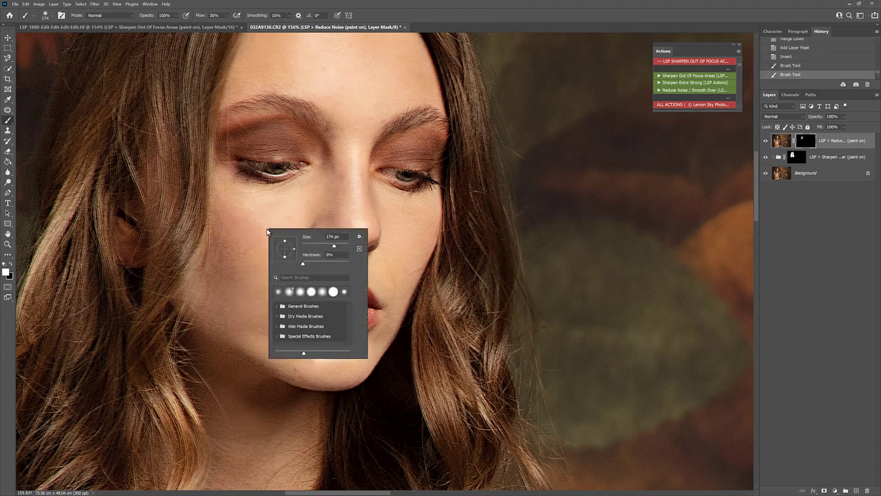
pyautogui.press('Return')
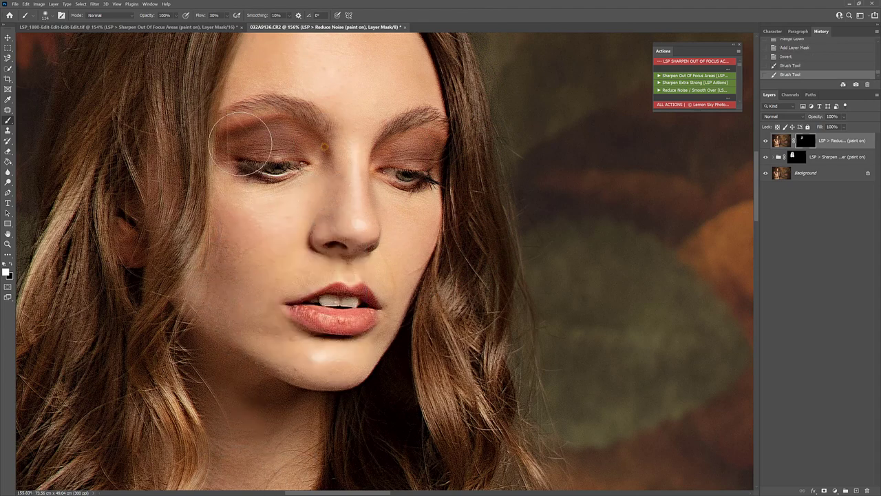
pyautogui.moveTo(222, 148); pyautogui.dragTo(307, 141)
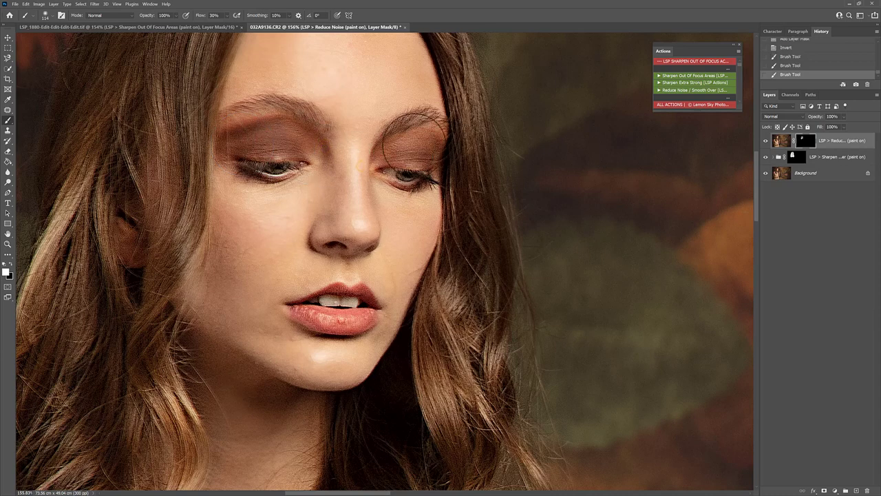
pyautogui.moveTo(422, 137); pyautogui.dragTo(457, 141)
pyautogui.scroll(2, 457, 145)
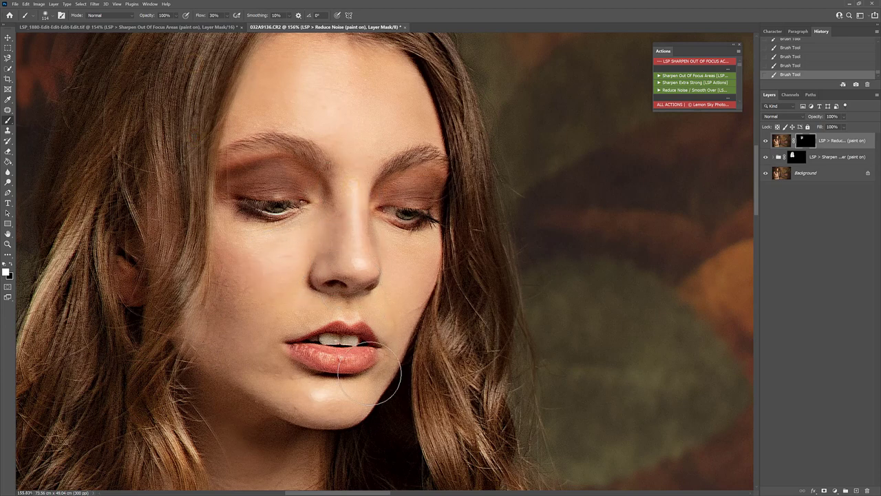
# Step: Smooth the speckled lower lip using a 43 px brush
pyautogui.rightClick(393, 362)
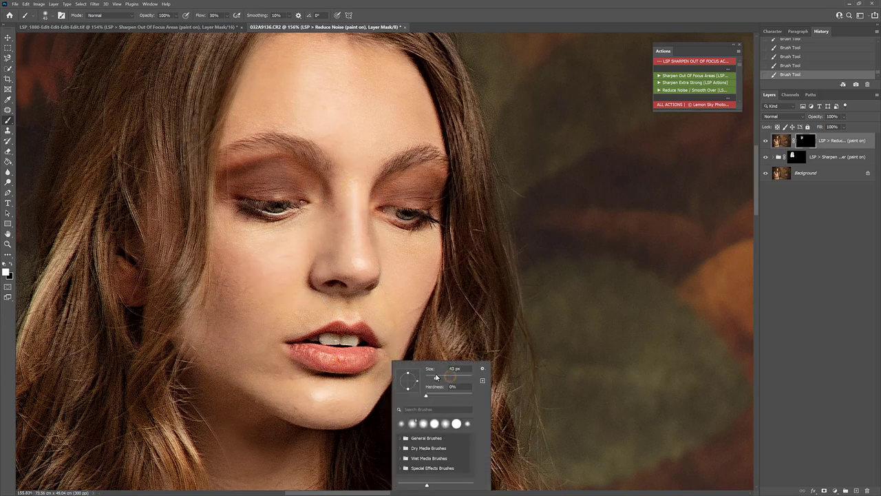
pyautogui.click(360, 329)
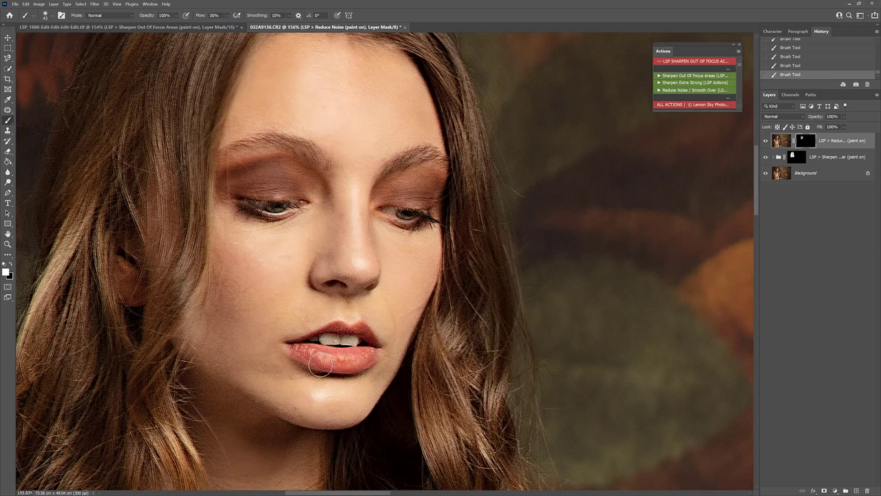
pyautogui.moveTo(302, 355); pyautogui.dragTo(282, 338)
pyautogui.moveTo(766, 157); pyautogui.dragTo(766, 140)
pyautogui.press('z')
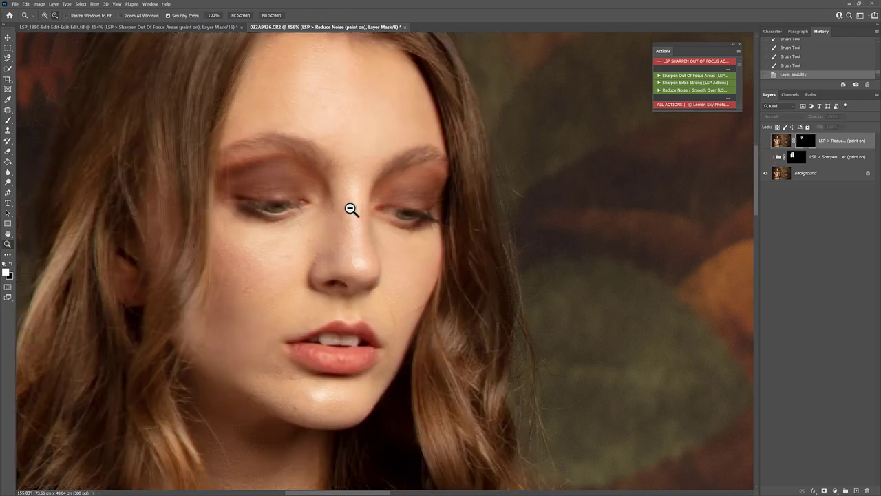
pyautogui.scroll(2, 355, 214)
pyautogui.moveTo(356, 214); pyautogui.dragTo(383, 108)
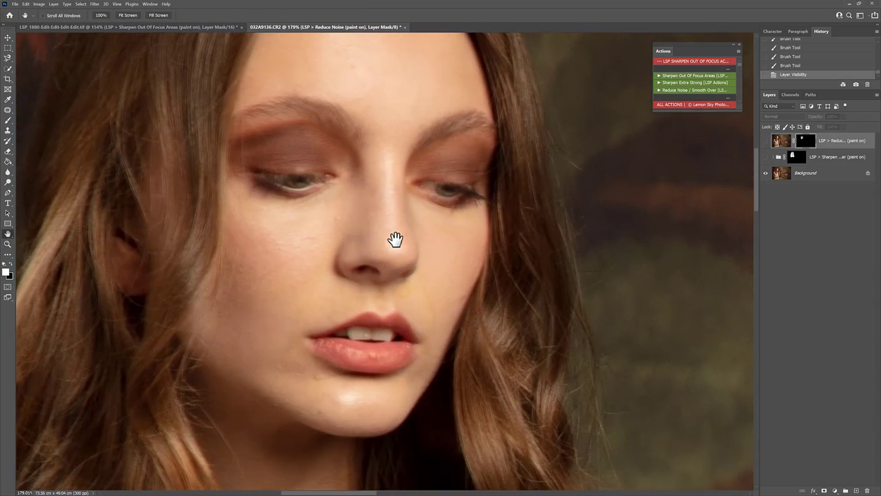
pyautogui.click(766, 140)
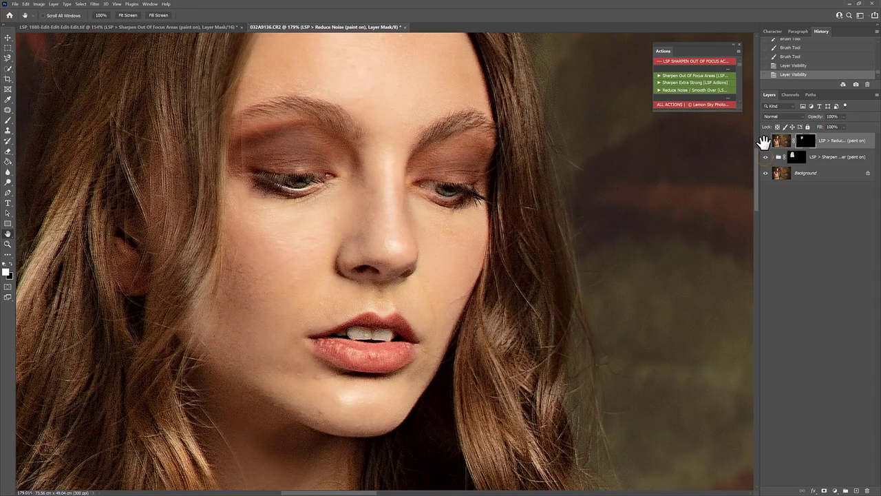
pyautogui.click(766, 140)
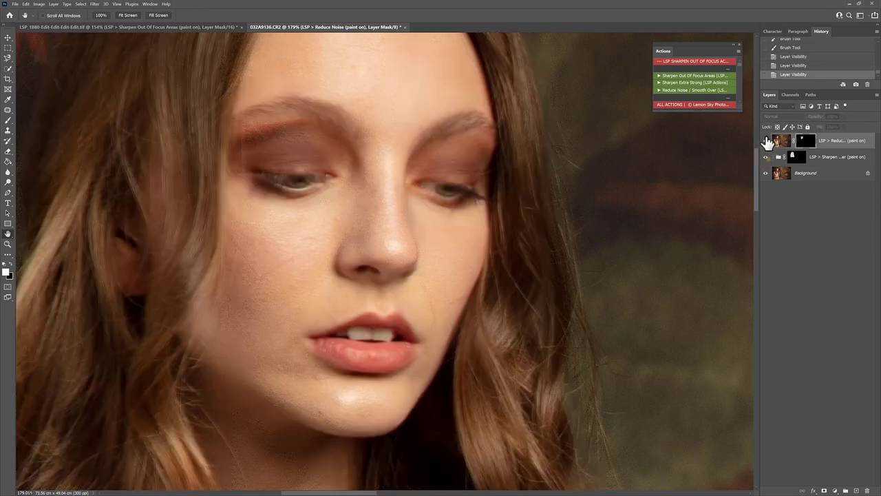
pyautogui.click(767, 157)
pyautogui.click(766, 140)
pyautogui.click(766, 140)
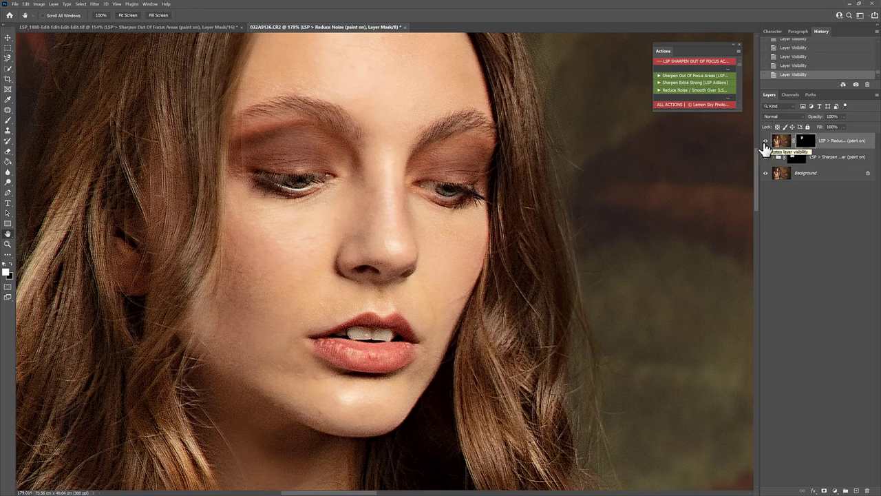
pyautogui.press('z')
# Step: Zoom out to the dress and compare it with both LSP layers hidden
pyautogui.keyDown('alt'); pyautogui.click(476, 248); pyautogui.keyUp('alt')
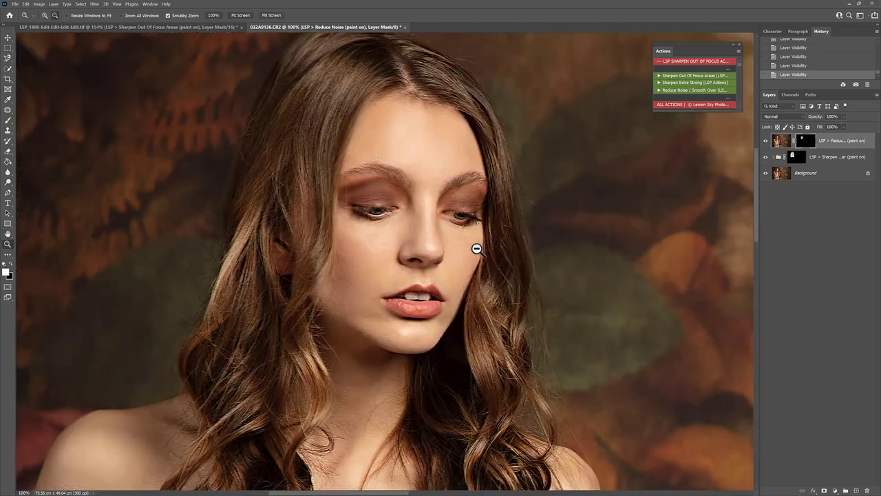
pyautogui.keyDown('alt'); pyautogui.click(476, 249); pyautogui.keyUp('alt')
pyautogui.scroll(-5, 477, 249)
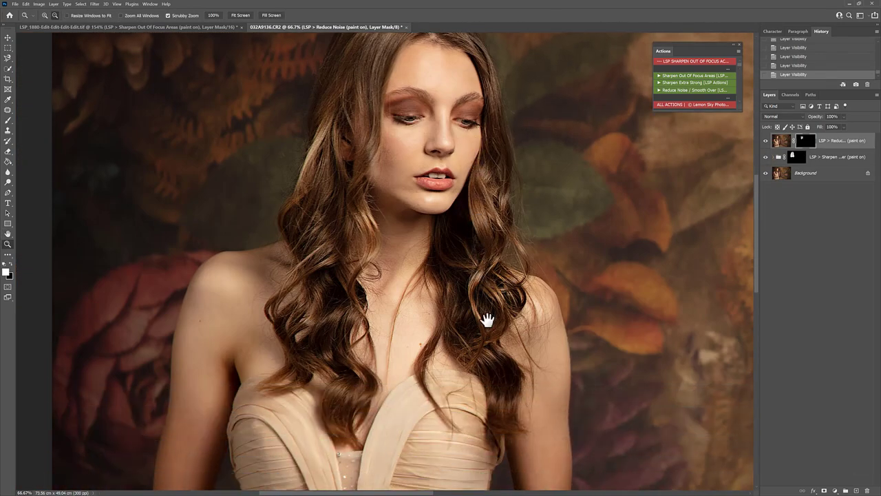
pyautogui.moveTo(487, 319); pyautogui.dragTo(481, 218)
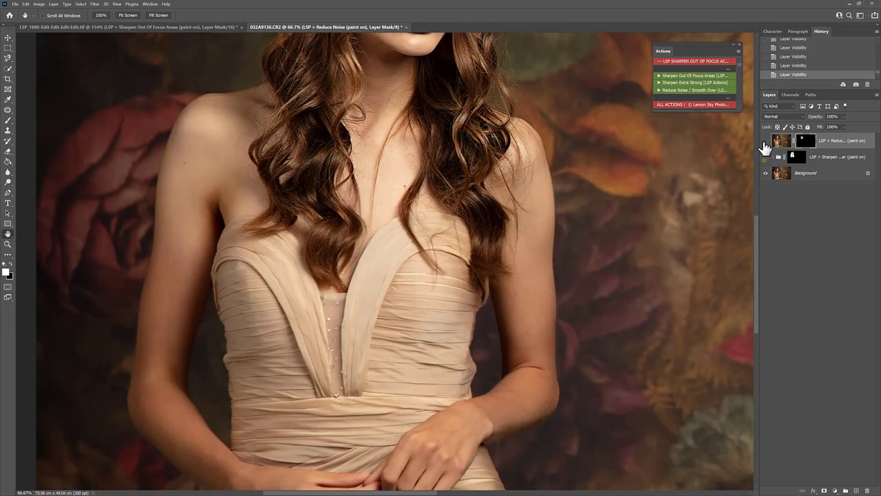
pyautogui.moveTo(766, 141)
pyautogui.mouseDown()
pyautogui.moveTo(766, 157)
pyautogui.moveTo(764, 130)
pyautogui.mouseUp()
pyautogui.click(796, 176)
# Step: Paint sharpening into the Sharpen Stronger mask over the dress bodice with a 384 px brush
pyautogui.click(799, 159)
pyautogui.press('b')
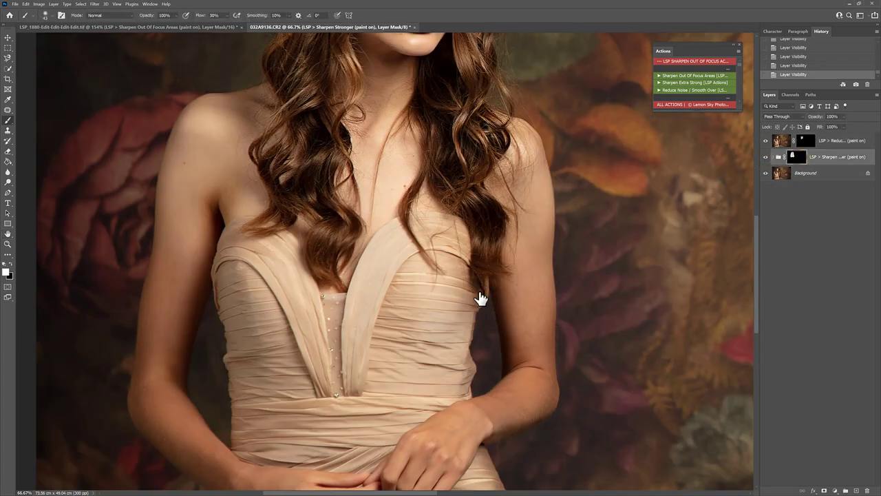
pyautogui.rightClick(466, 305)
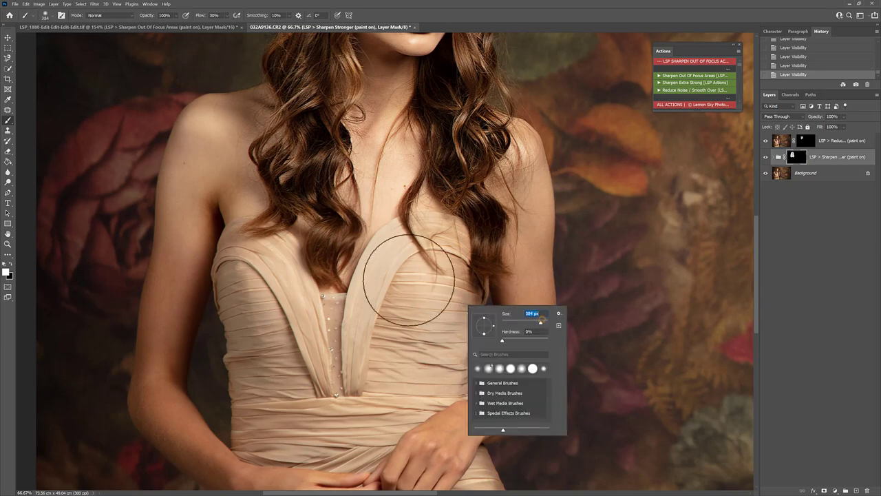
pyautogui.press('Return')
pyautogui.moveTo(314, 347)
pyautogui.mouseDown()
pyautogui.moveTo(344, 409)
pyautogui.moveTo(351, 378)
pyautogui.mouseUp()
pyautogui.hotkey('alt', 'space')
pyautogui.moveTo(353, 296)
pyautogui.mouseDown()
pyautogui.moveTo(351, 209)
pyautogui.moveTo(370, 256)
pyautogui.moveTo(360, 343)
pyautogui.moveTo(370, 380)
pyautogui.moveTo(365, 207)
pyautogui.mouseUp()
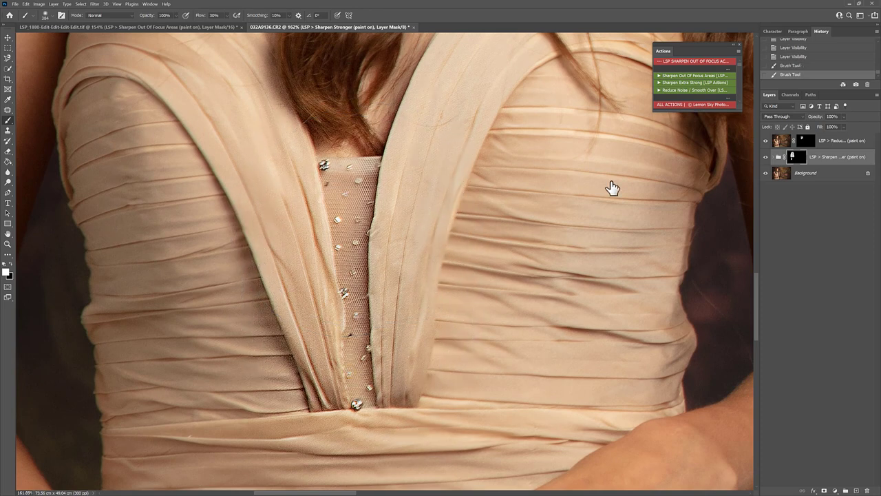
# Step: Toggle the sharpening to compare, then paint more onto the dress centre
pyautogui.click(766, 157)
pyautogui.click(766, 157)
pyautogui.moveTo(350, 338); pyautogui.dragTo(393, 389)
# Step: Sharpen the waistband folds, then paint noise reduction over the hands
pyautogui.moveTo(445, 427); pyautogui.dragTo(417, 146)
pyautogui.moveTo(317, 457)
pyautogui.mouseDown()
pyautogui.moveTo(59, 305)
pyautogui.moveTo(619, 138)
pyautogui.moveTo(482, 413)
pyautogui.moveTo(432, 164)
pyautogui.mouseUp()
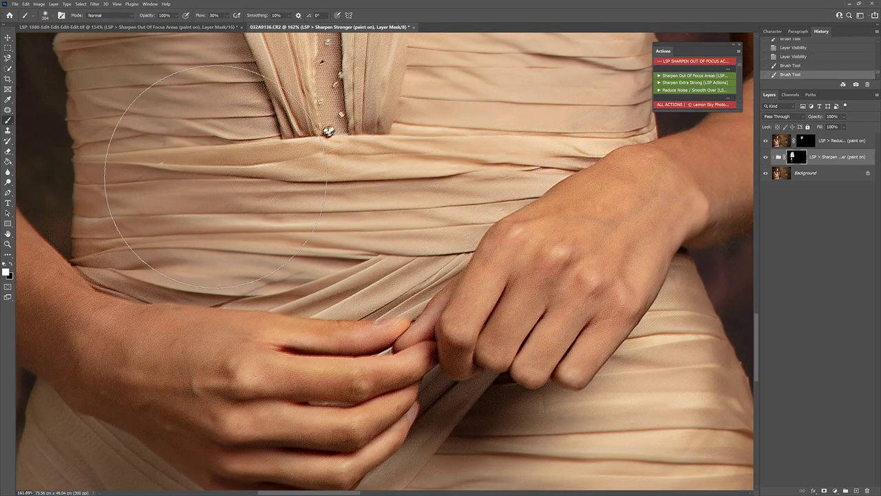
pyautogui.moveTo(422, 200); pyautogui.dragTo(217, 117)
pyautogui.click(803, 144)
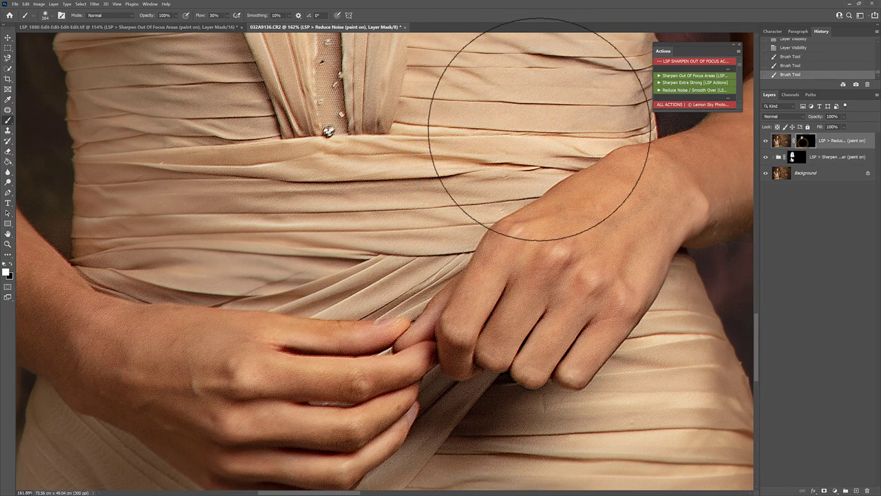
pyautogui.moveTo(492, 135)
pyautogui.mouseDown()
pyautogui.moveTo(150, 143)
pyautogui.moveTo(276, 221)
pyautogui.moveTo(386, 253)
pyautogui.moveTo(345, 332)
pyautogui.moveTo(294, 367)
pyautogui.moveTo(230, 376)
pyautogui.mouseUp()
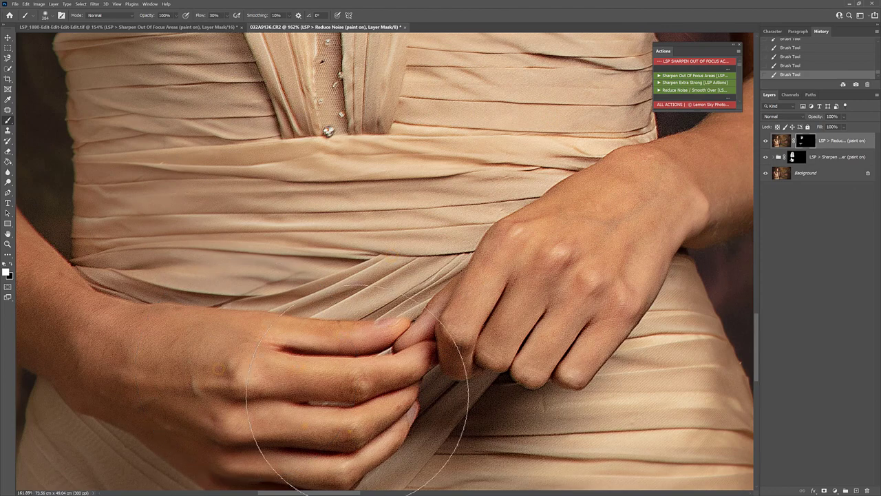
pyautogui.press('z')
pyautogui.keyDown('alt'); pyautogui.click(427, 260); pyautogui.keyUp('alt')
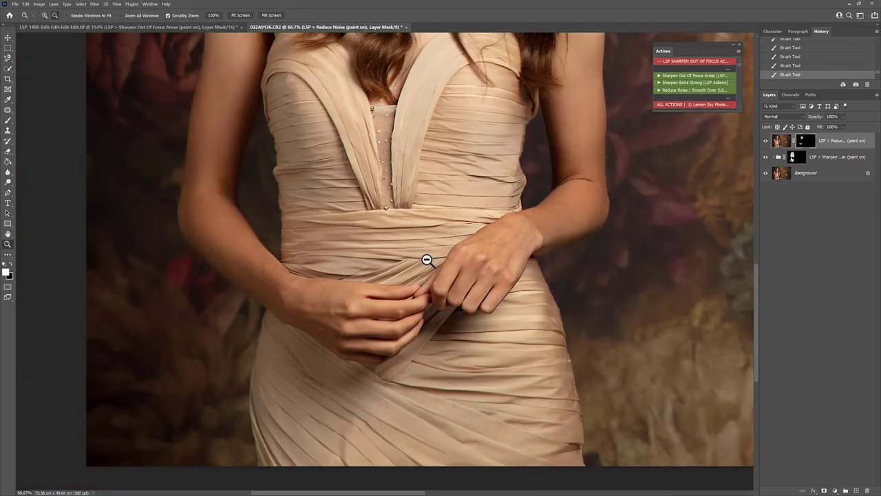
pyautogui.moveTo(436, 172); pyautogui.dragTo(448, 241)
pyautogui.moveTo(459, 197); pyautogui.dragTo(417, 242)
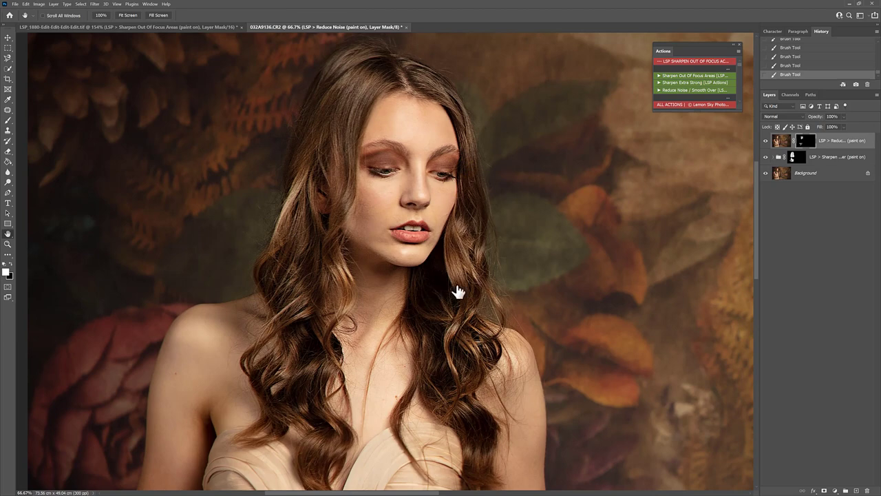
pyautogui.click(766, 141)
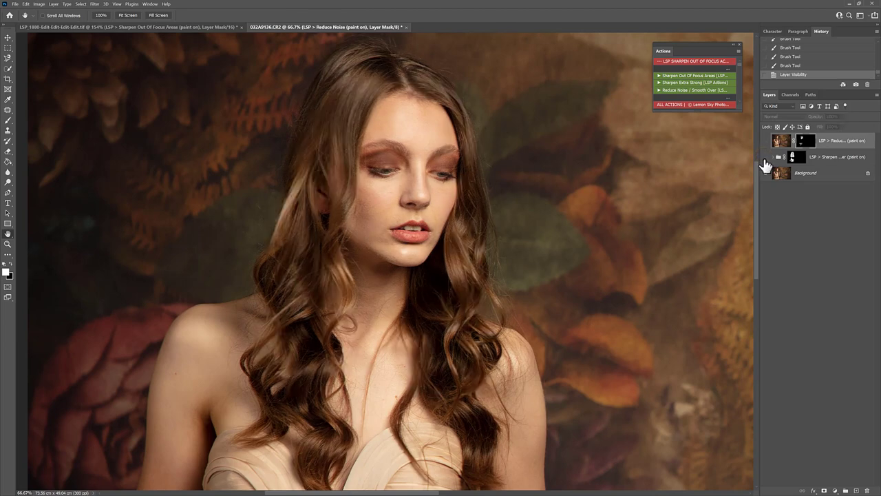
pyautogui.click(765, 141)
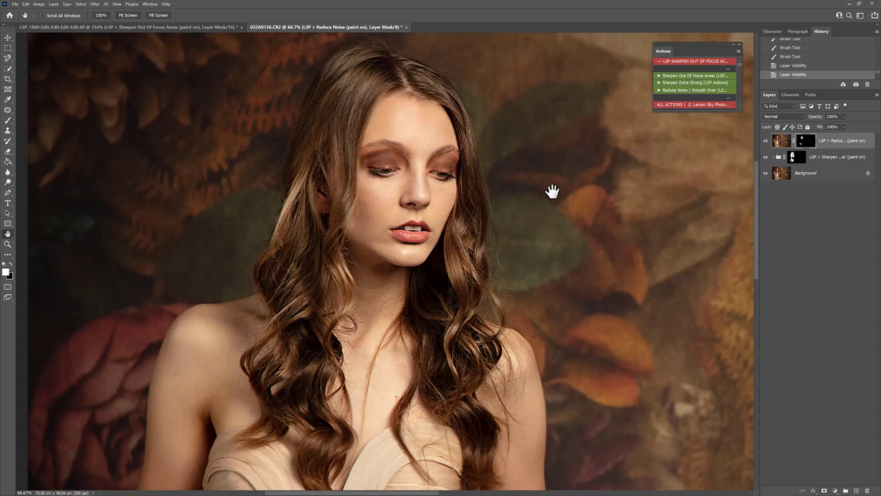
pyautogui.press('z')
pyautogui.keyDown('alt'); pyautogui.click(454, 217); pyautogui.keyUp('alt')
pyautogui.keyDown('alt'); pyautogui.click(454, 217); pyautogui.keyUp('alt')
pyautogui.press('h')
pyautogui.moveTo(460, 246); pyautogui.dragTo(404, 191)
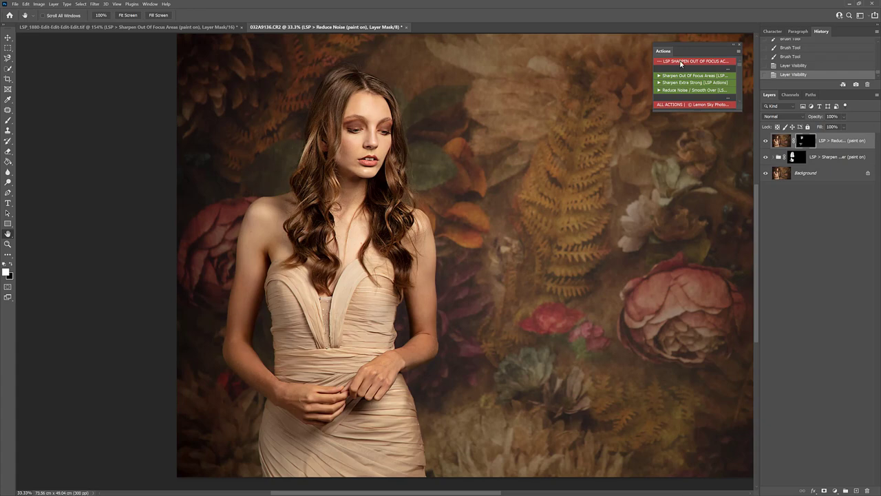